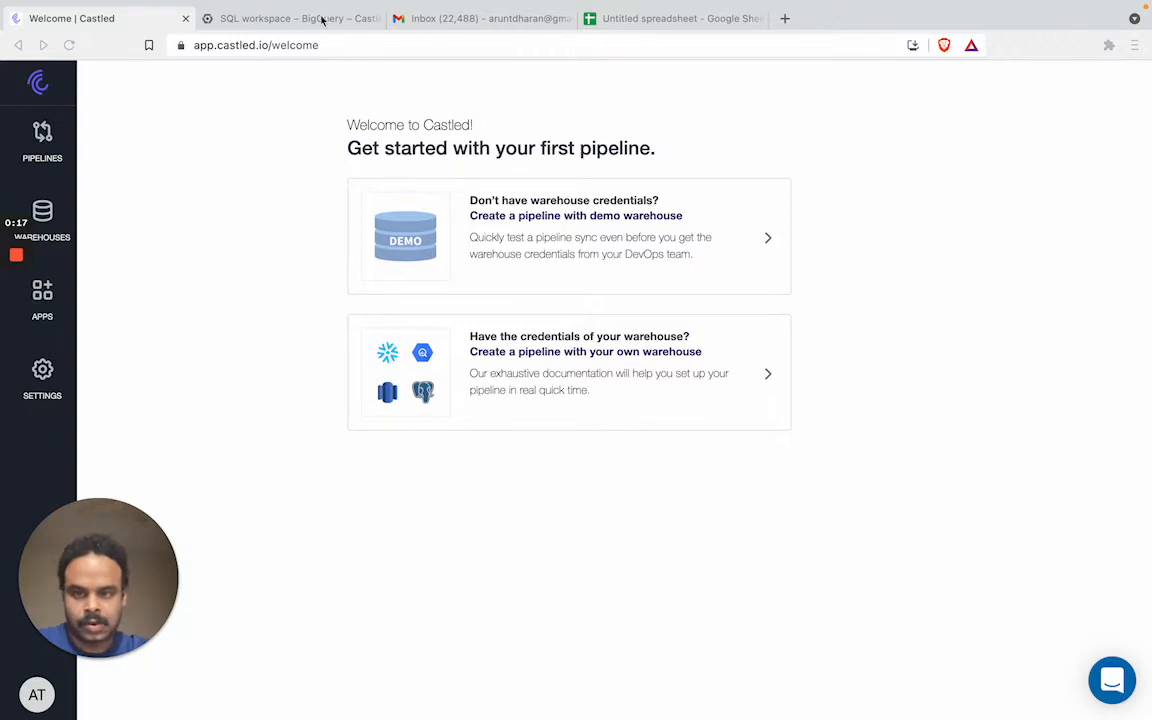
Start a new pipeline from your own warehouse, choose BigQuery, then return from Create New Warehouse to the existing warehouses
{"action": "left_click", "coordinate": [290, 18]}
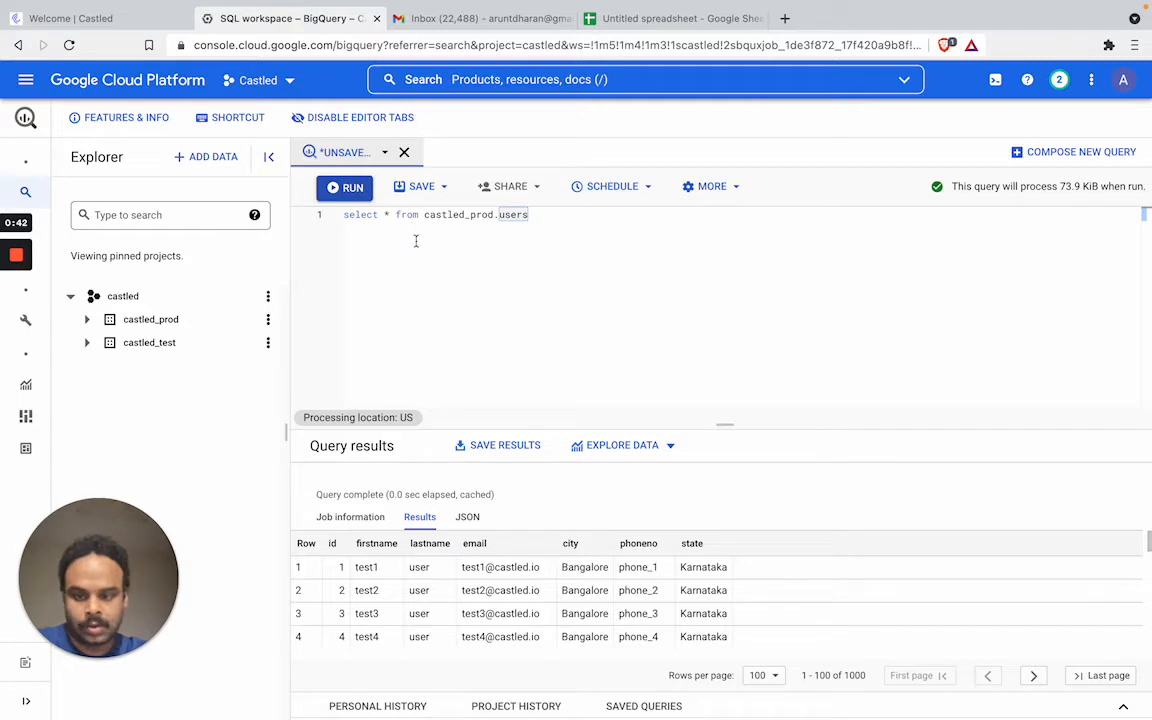
{"action": "left_click", "coordinate": [135, 22]}
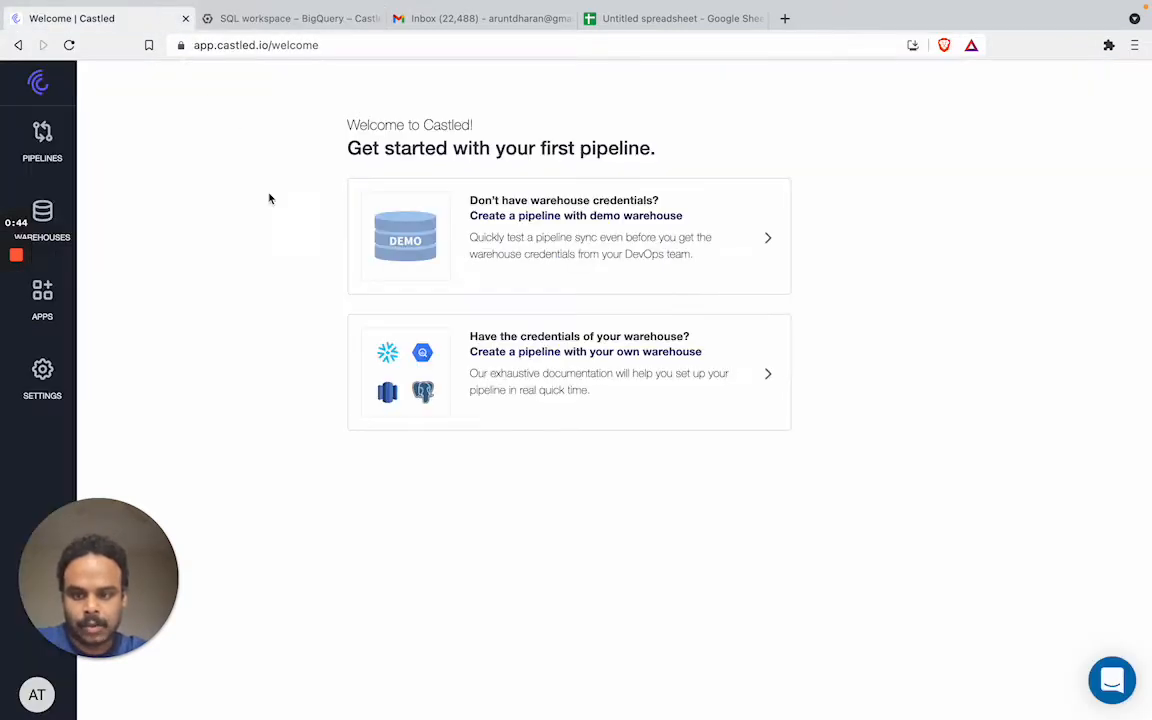
{"action": "left_click", "coordinate": [493, 364]}
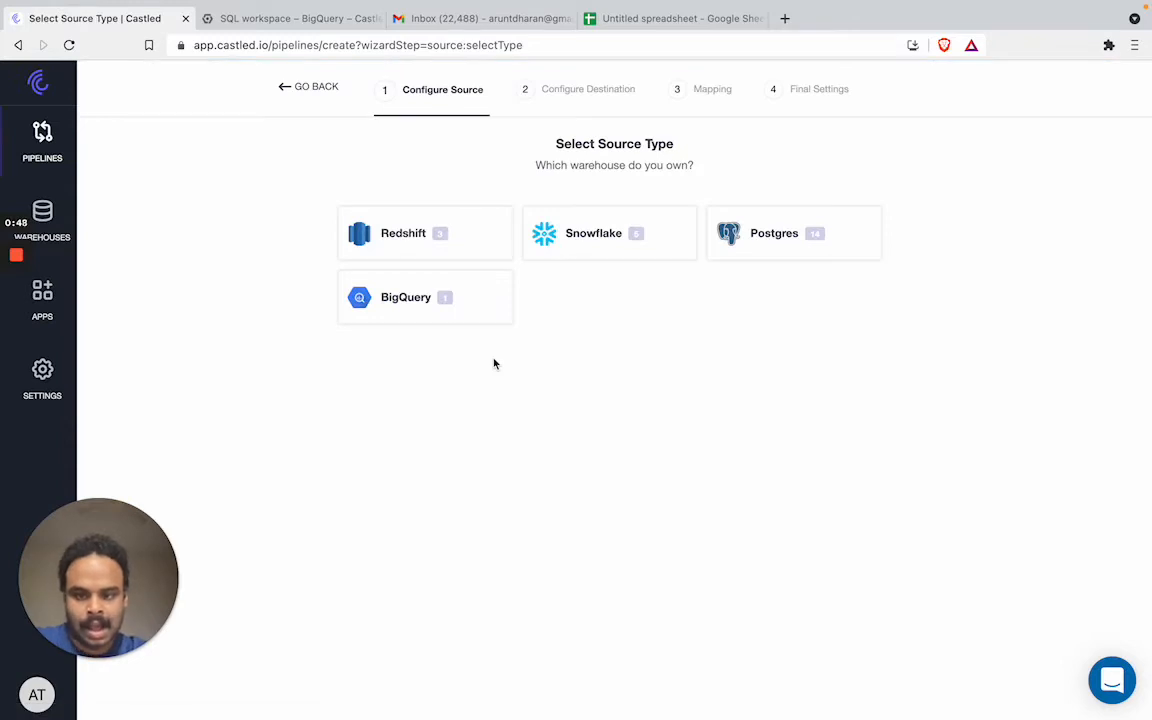
{"action": "left_click", "coordinate": [468, 311]}
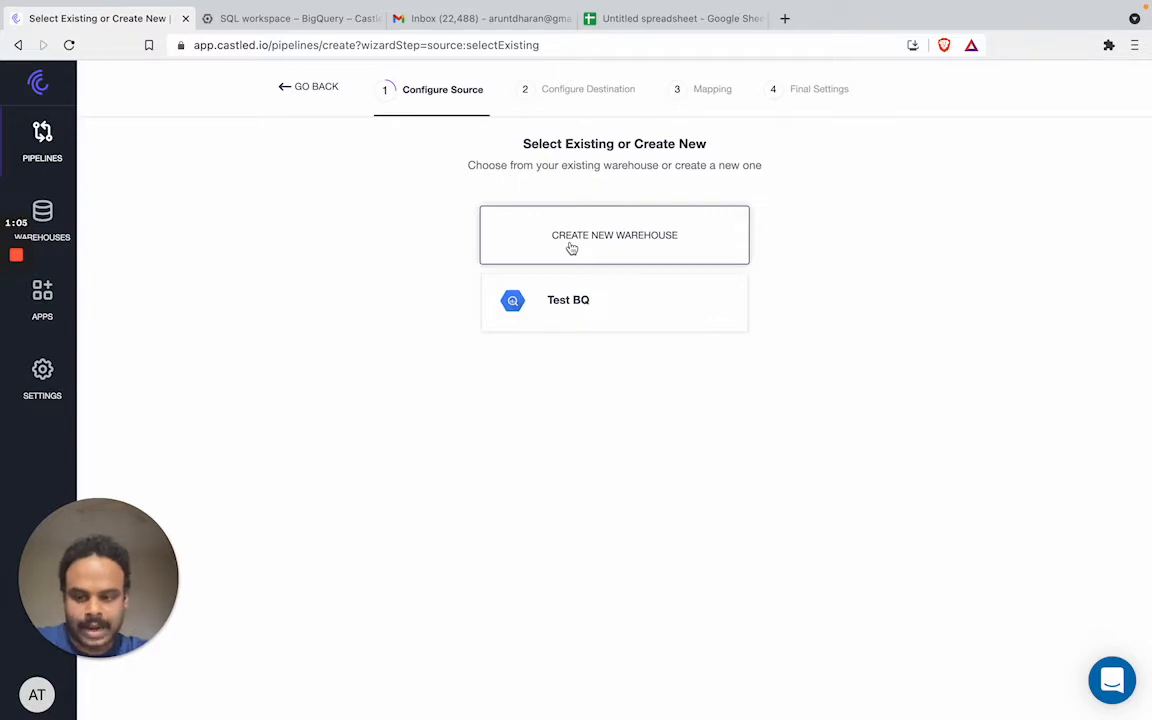
{"action": "left_click", "coordinate": [572, 248]}
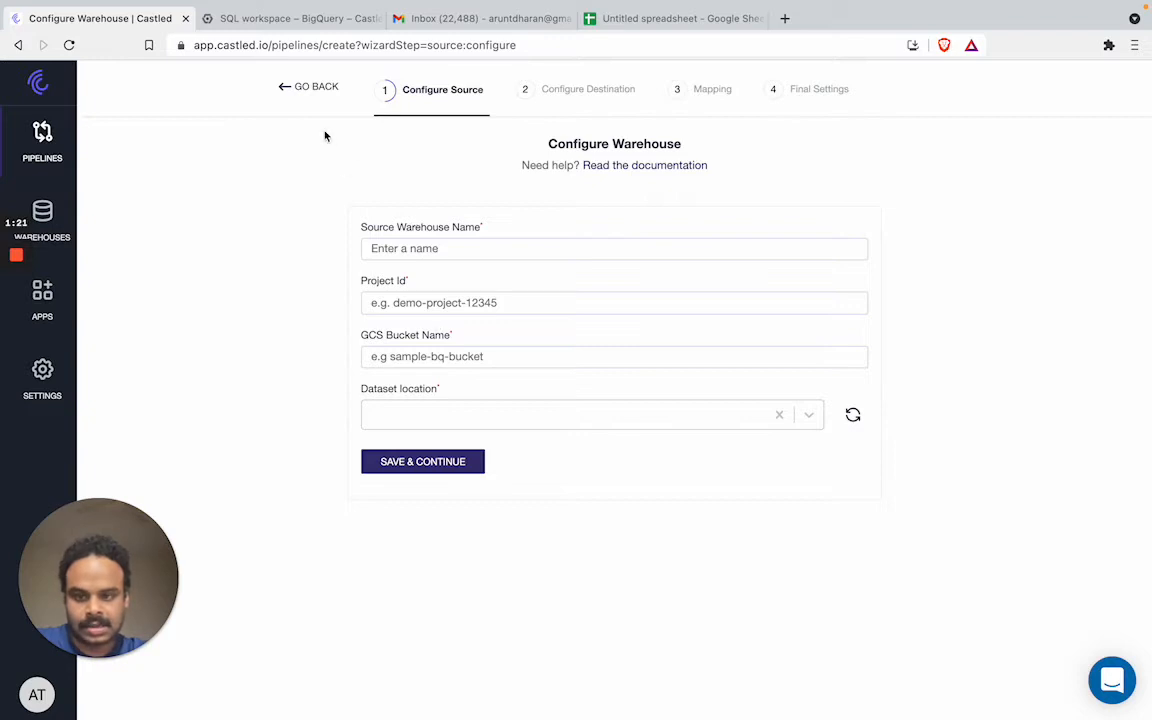
{"action": "left_click", "coordinate": [282, 100]}
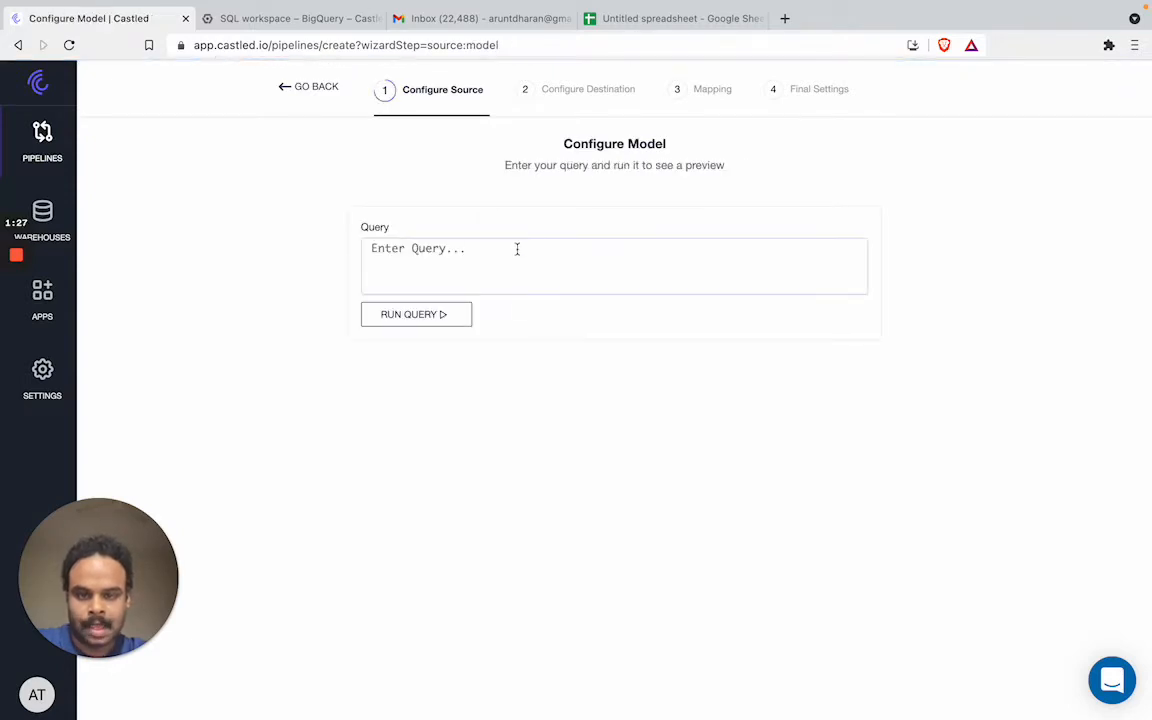
Run the query 'Select * from castled_prod.users', preview its rows, and continue to destinations
{"action": "left_click", "coordinate": [516, 249]}
{"action": "type", "text": "Select * from "}
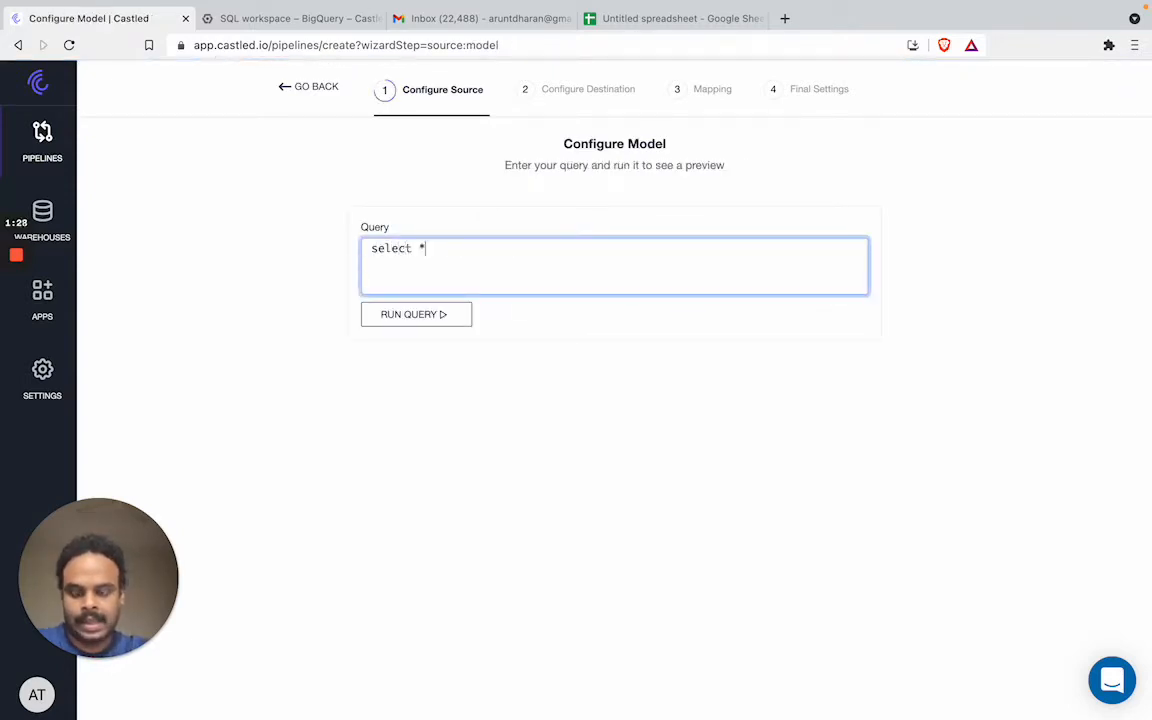
{"action": "type", "text": "castl"}
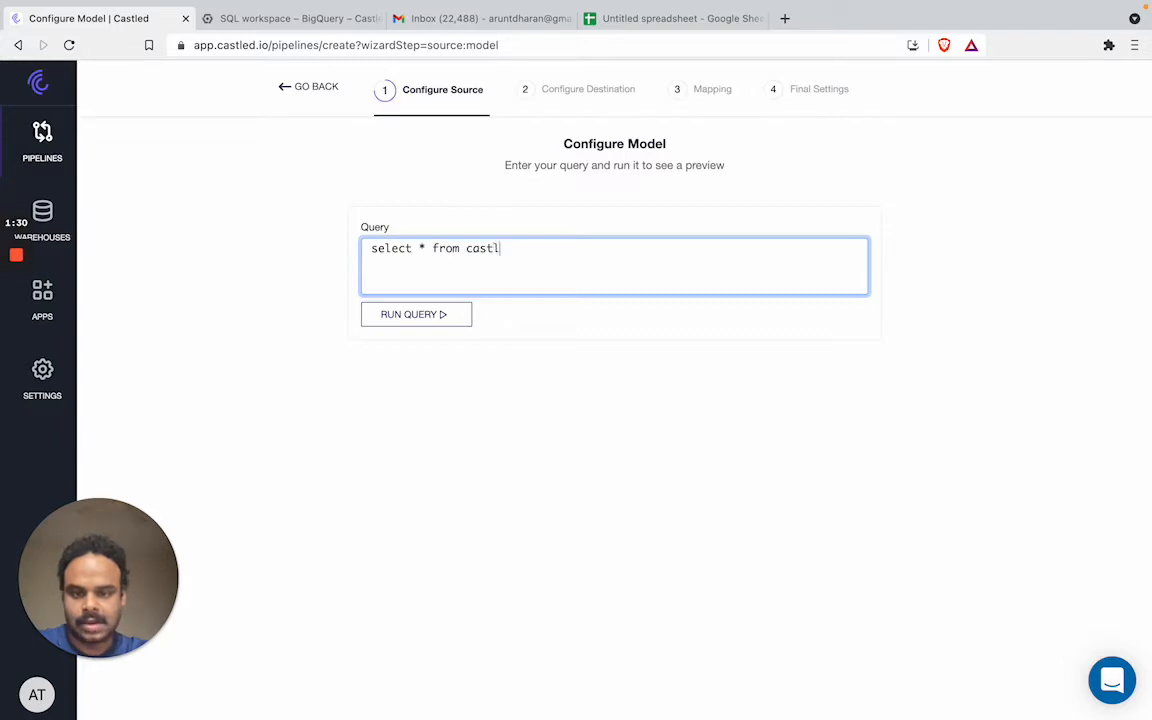
{"action": "type", "text": "ed_prod.users"}
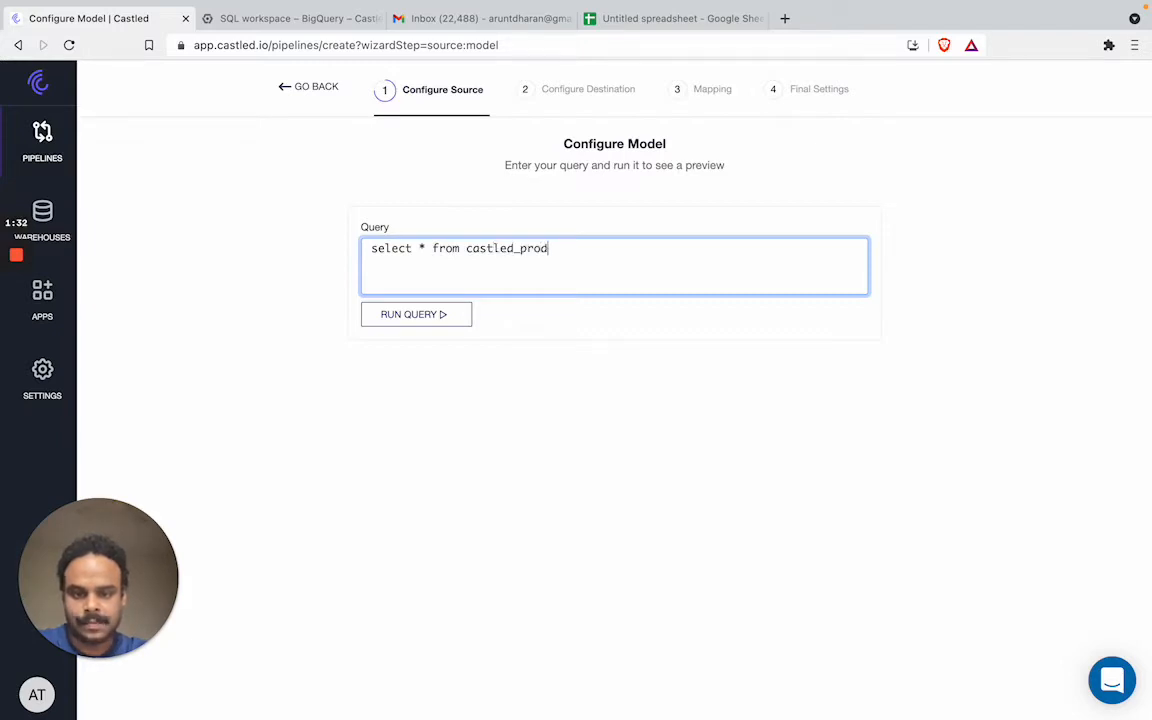
{"action": "left_click", "coordinate": [420, 312]}
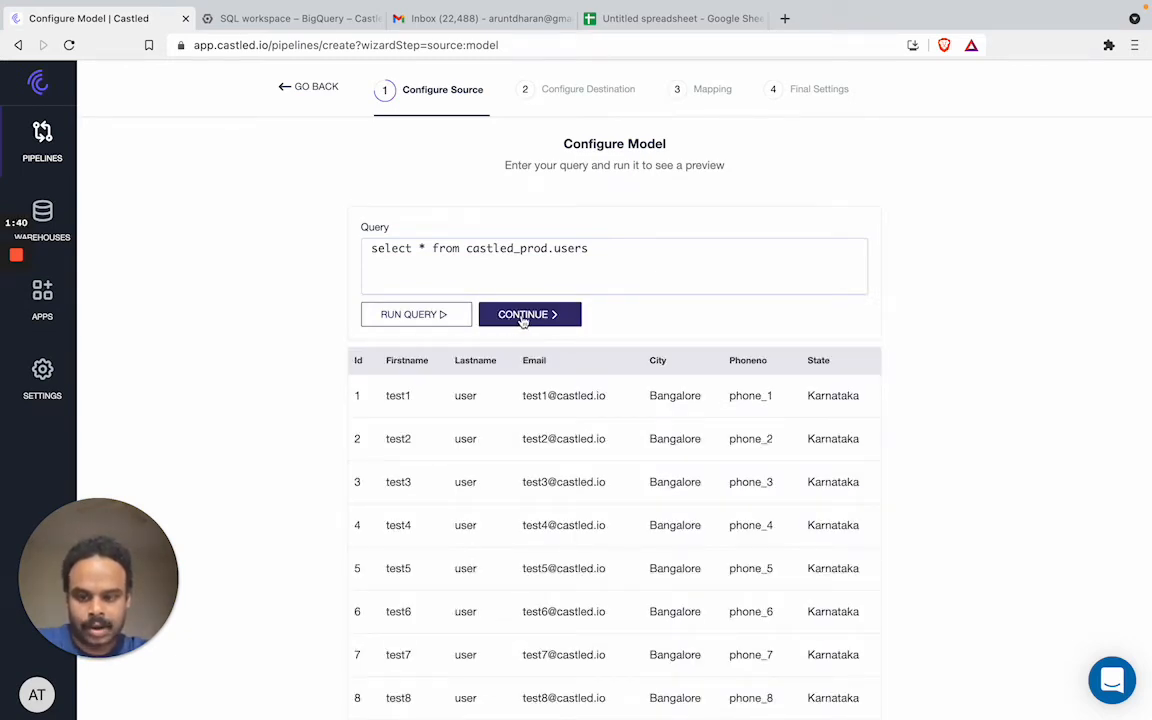
{"action": "left_click", "coordinate": [522, 316]}
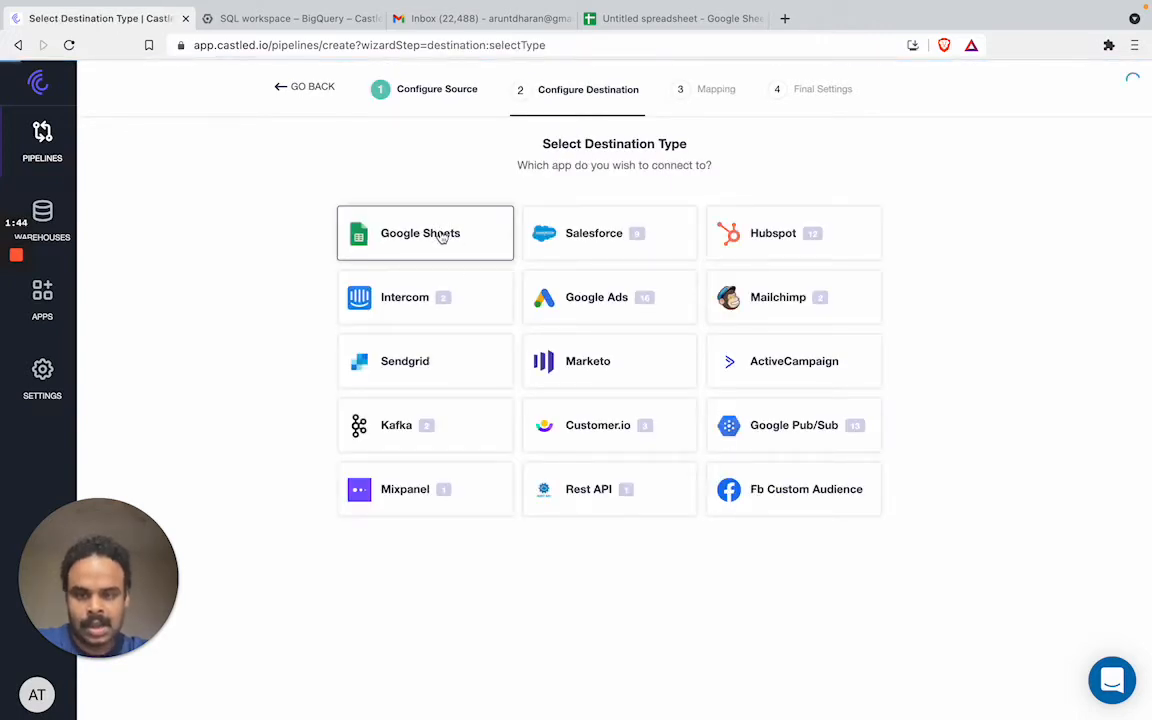
Choose Google Sheets as the destination and name it 'Test Google Sheets'
{"action": "left_click", "coordinate": [441, 235]}
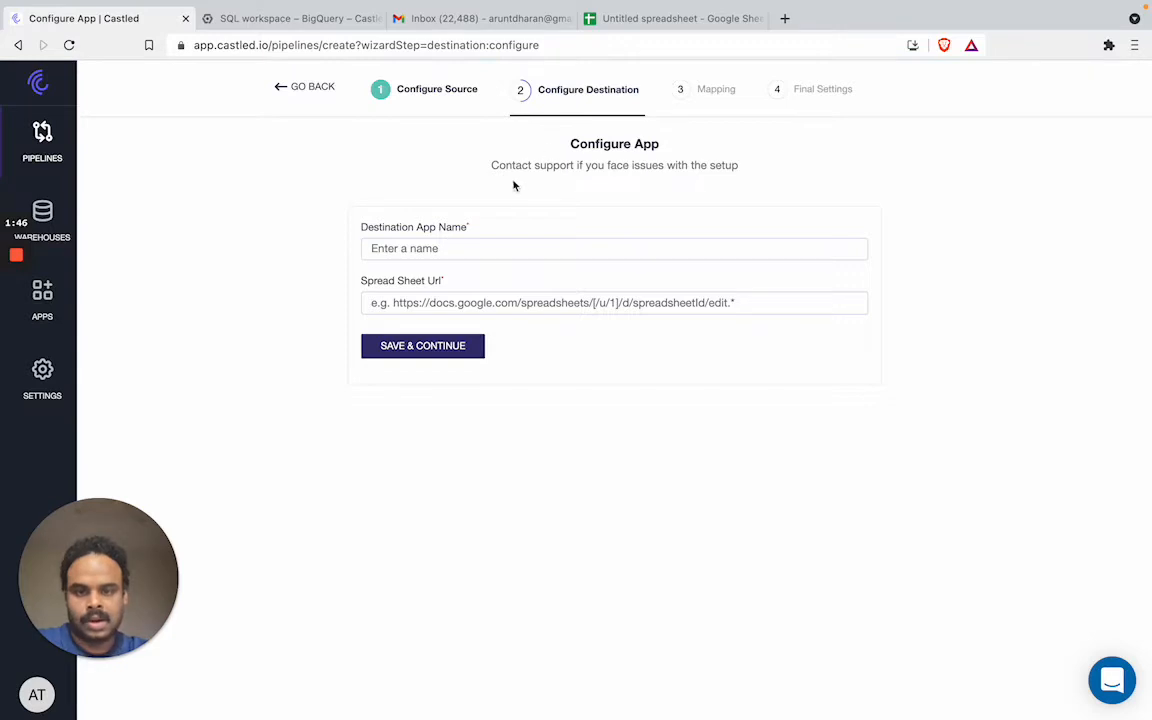
{"action": "left_click", "coordinate": [471, 246]}
{"action": "type", "text": "Test"}
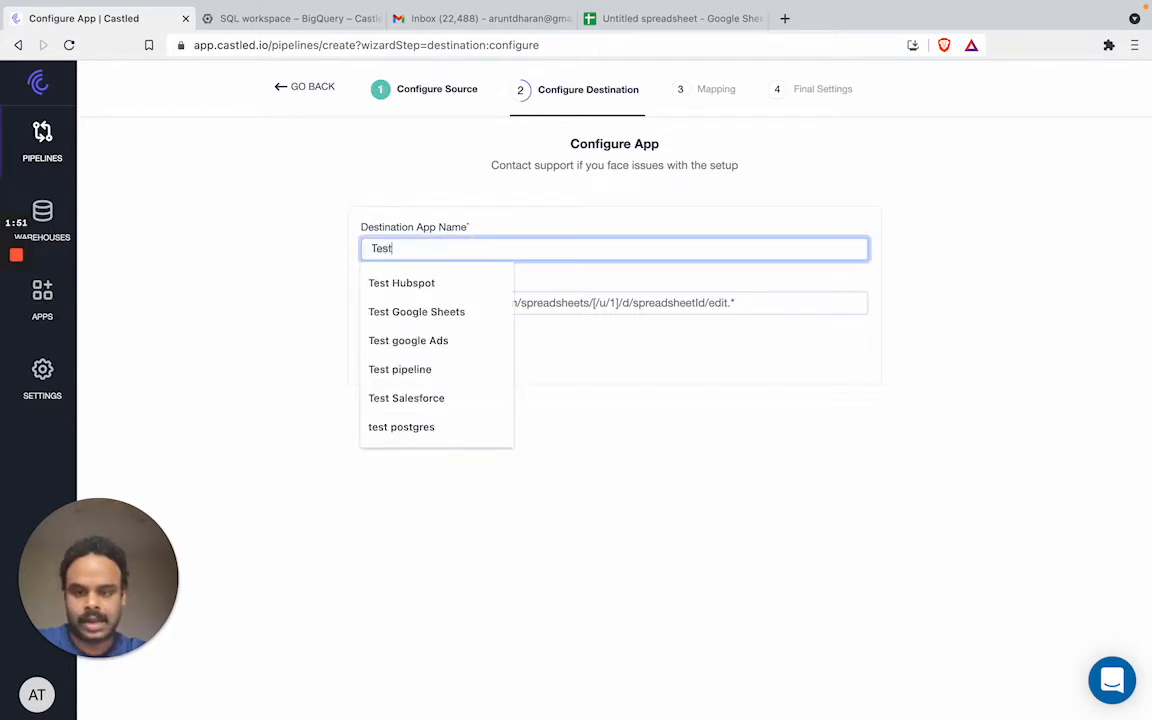
{"action": "type", "text": " Google Sheets"}
{"action": "left_click", "coordinate": [451, 283]}
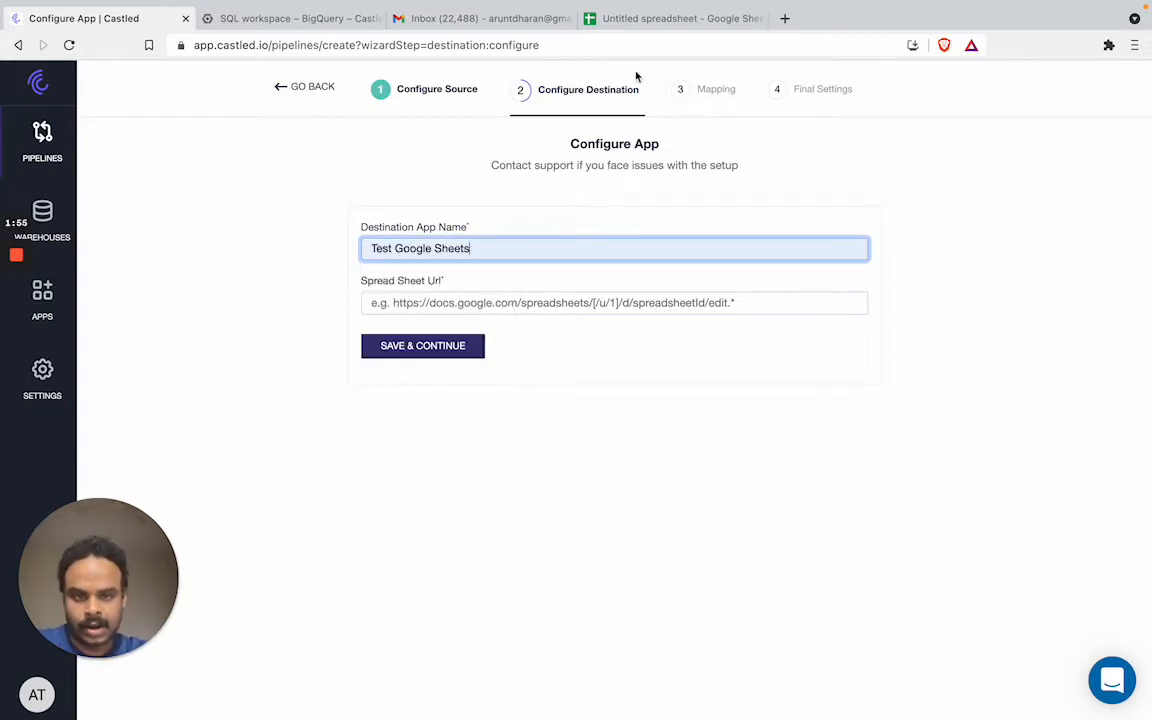
Copy the blank spreadsheet's web address and return to the Spread Sheet Url field
{"action": "left_click", "coordinate": [680, 18]}
{"action": "left_click", "coordinate": [469, 45]}
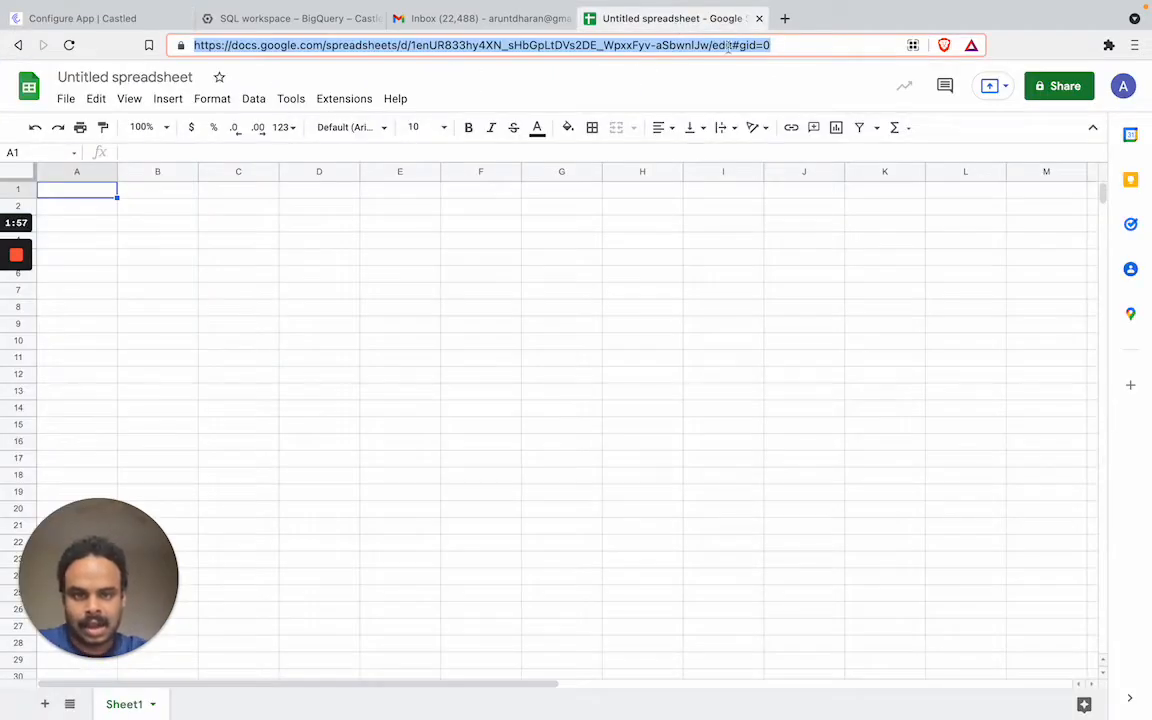
{"action": "left_click", "coordinate": [784, 45]}
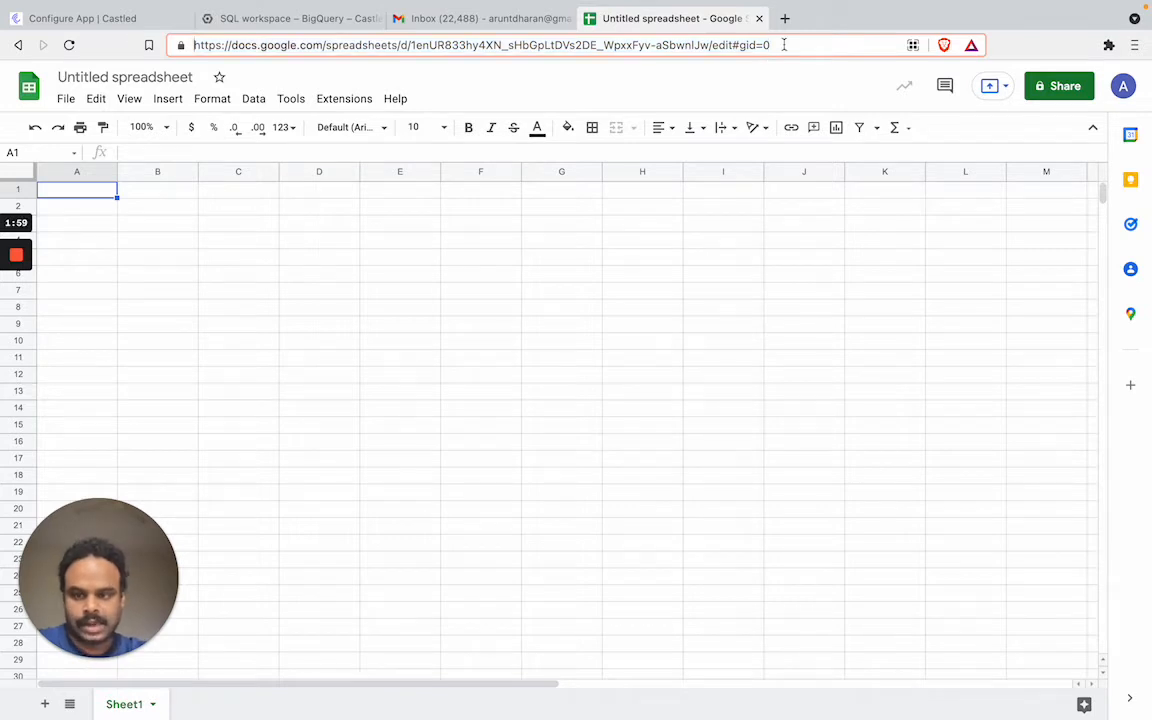
{"action": "key", "text": "super+a"}
{"action": "key", "text": "super+c"}
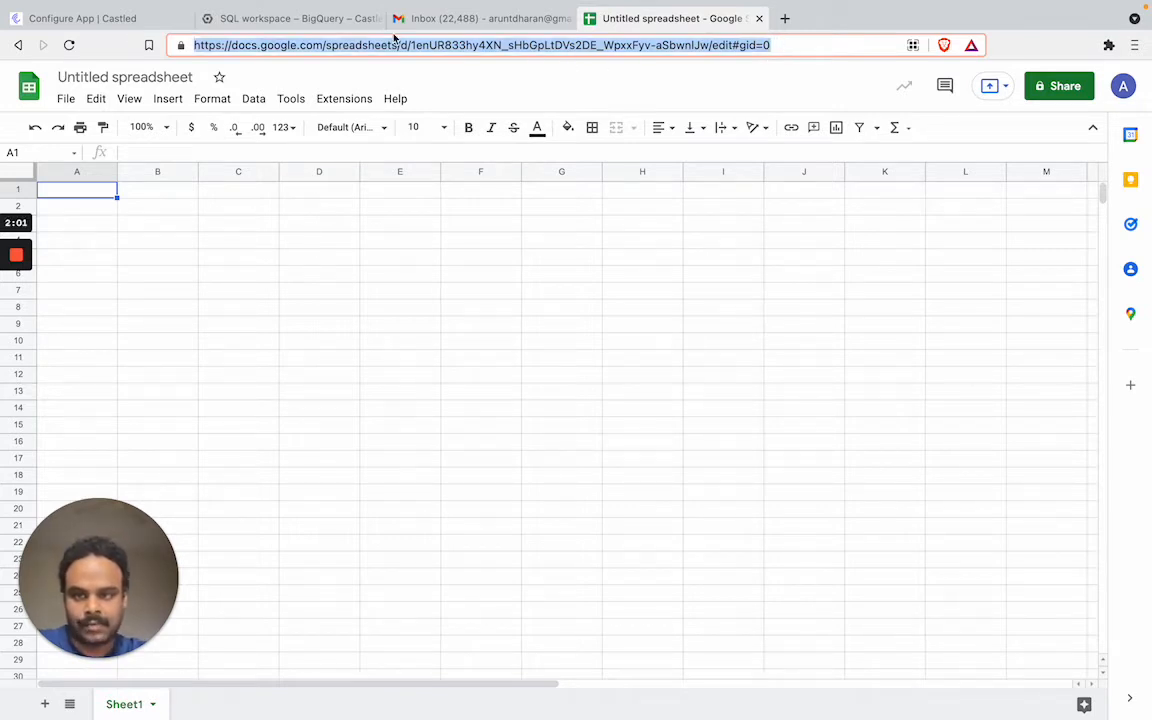
{"action": "left_click", "coordinate": [130, 18]}
{"action": "left_click", "coordinate": [460, 303]}
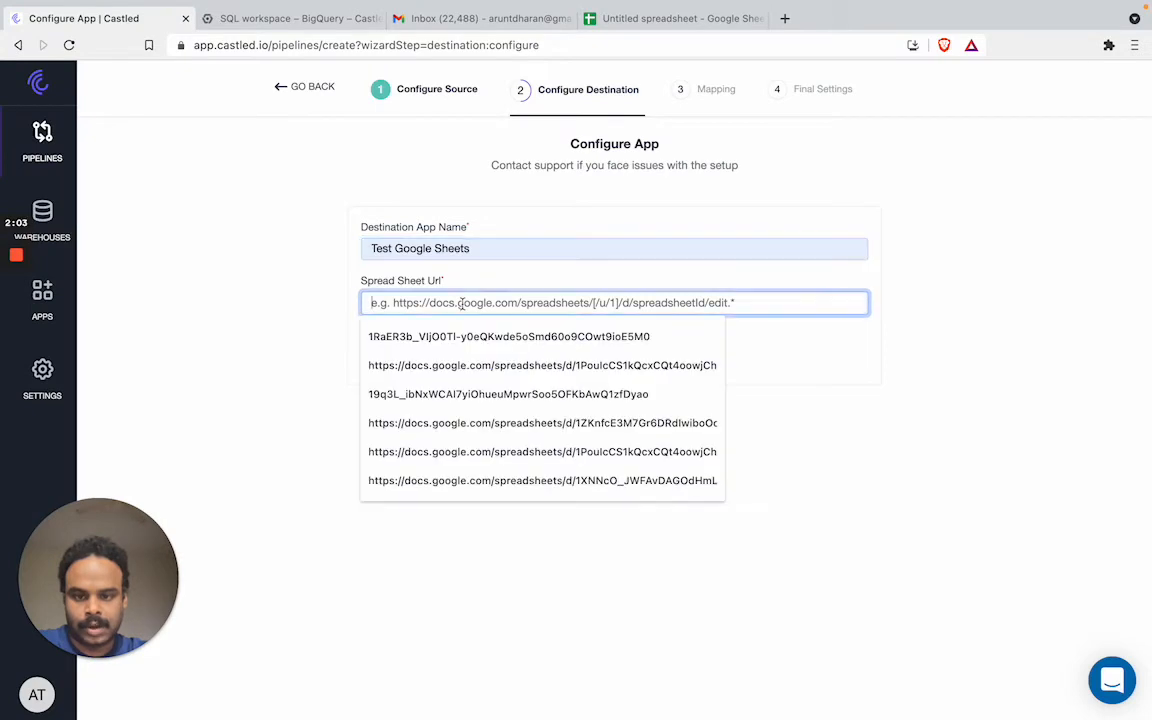
Paste the spreadsheet URL into Spread Sheet Url and copy the displayed service-account address
{"action": "key", "text": "super+v"}
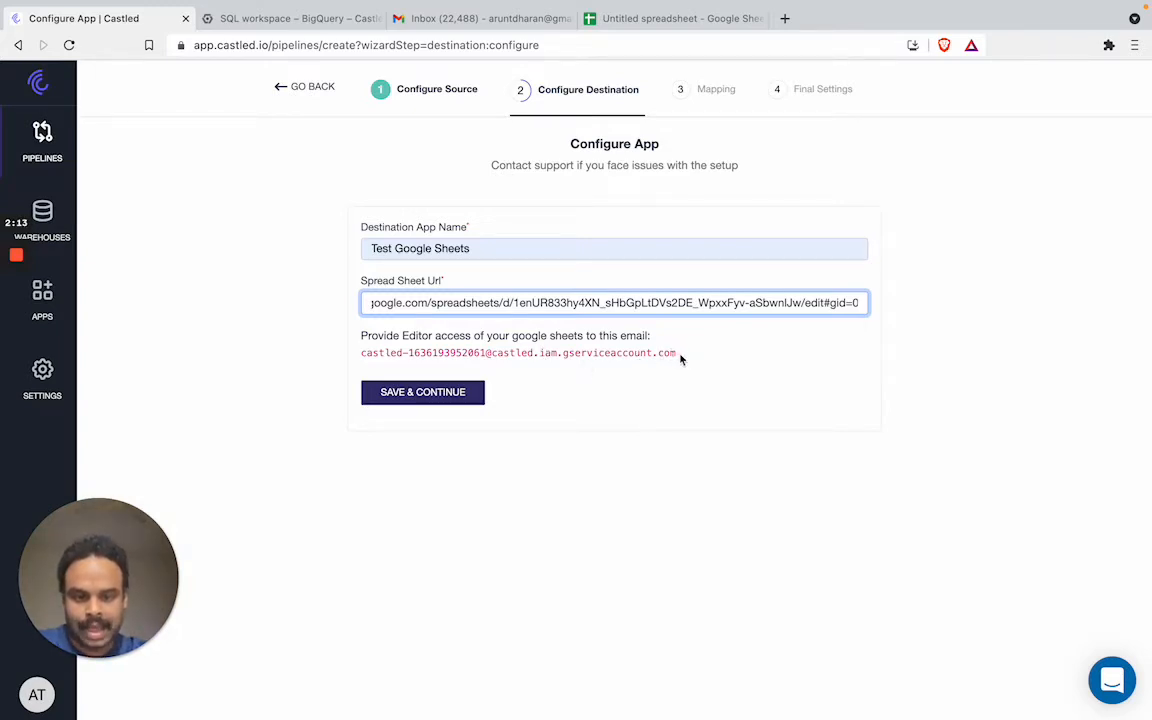
{"action": "left_click_drag", "start_coordinate": [681, 358], "coordinate": [361, 363]}
{"action": "key", "text": "super+c"}
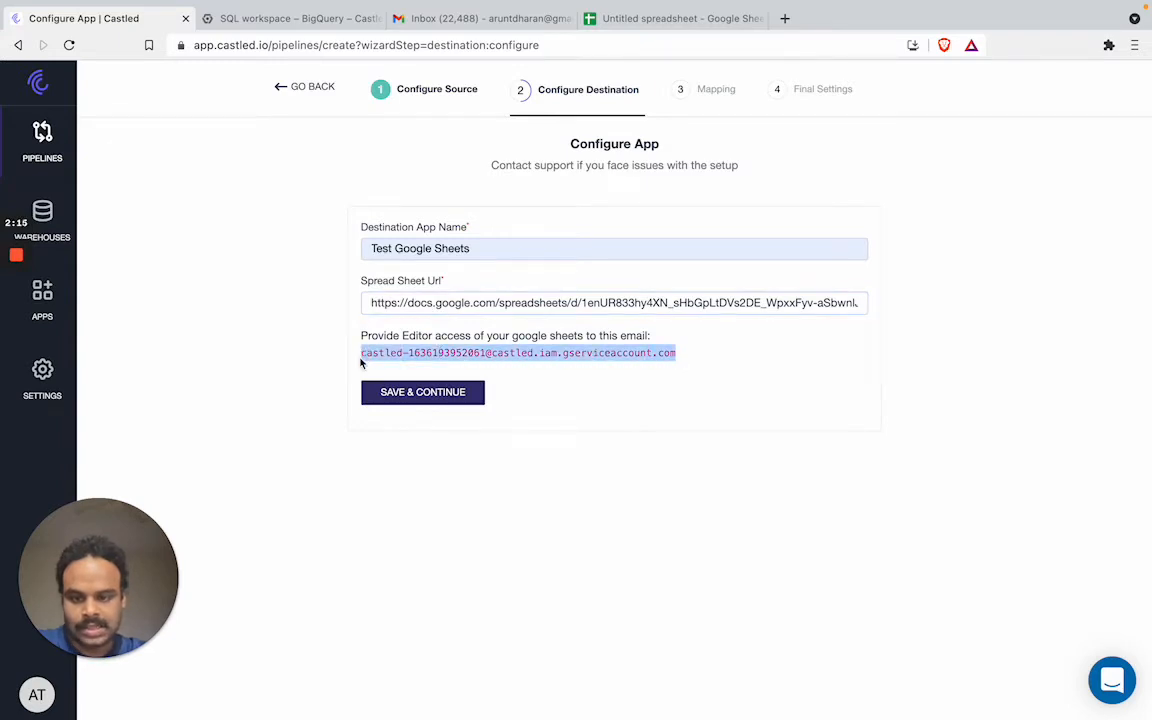
{"action": "left_click", "coordinate": [595, 18]}
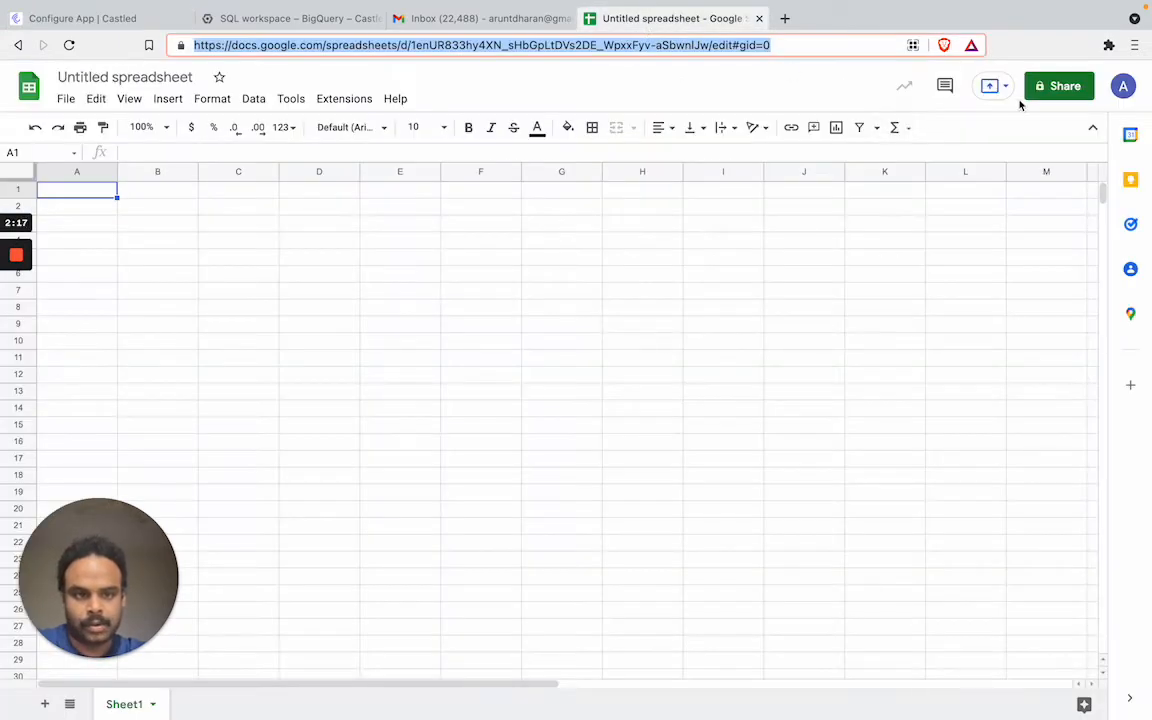
Rename the spreadsheet to 'Test Sheets'
{"action": "left_click", "coordinate": [1054, 88]}
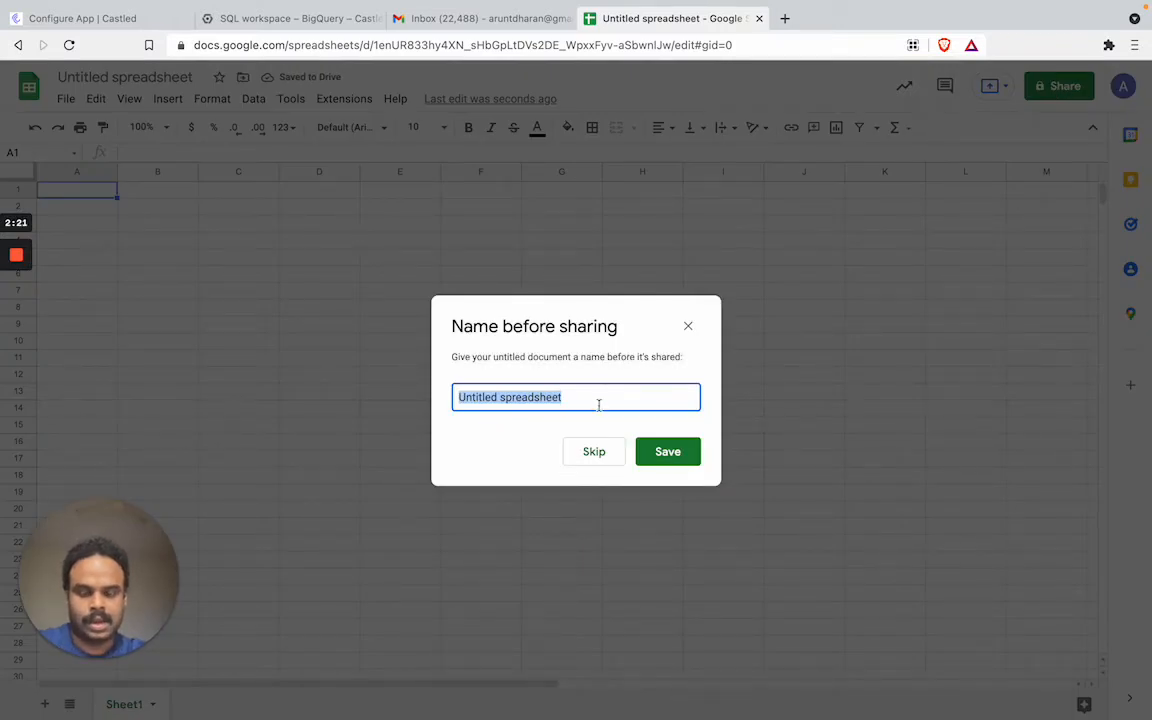
{"action": "type", "text": "Test Sheets"}
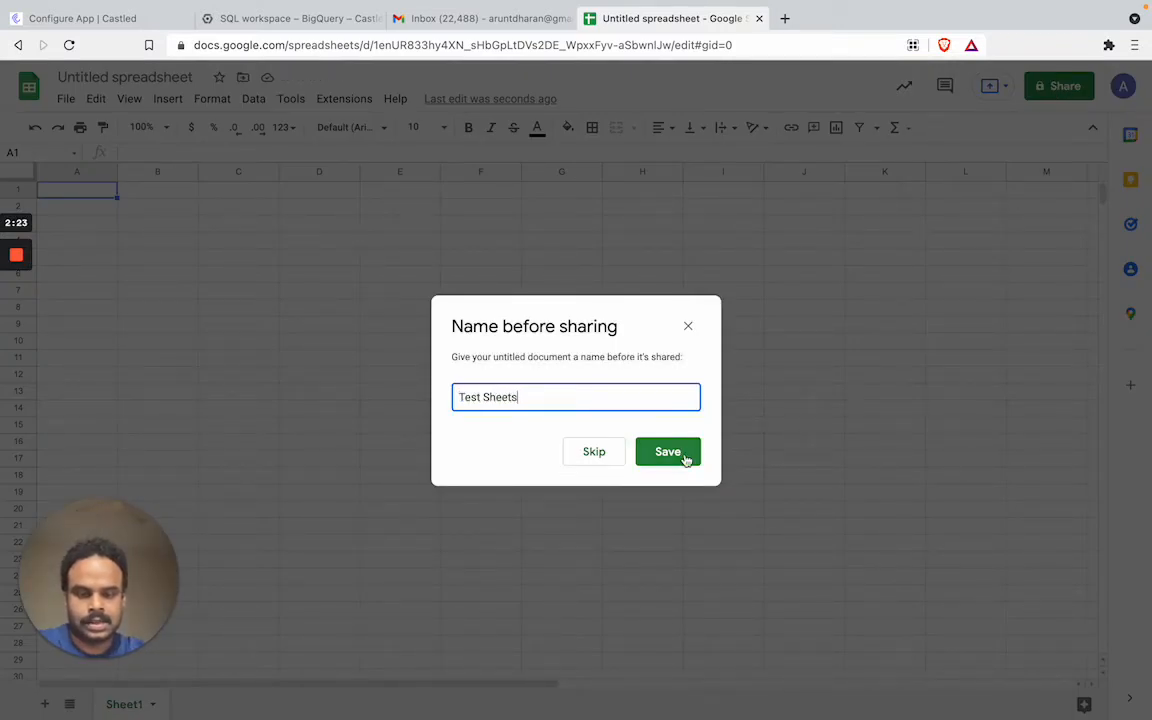
{"action": "left_click", "coordinate": [676, 452]}
Share the spreadsheet with Castled's service account as Editor, confirming sharing outside the organization
{"action": "left_click", "coordinate": [560, 318]}
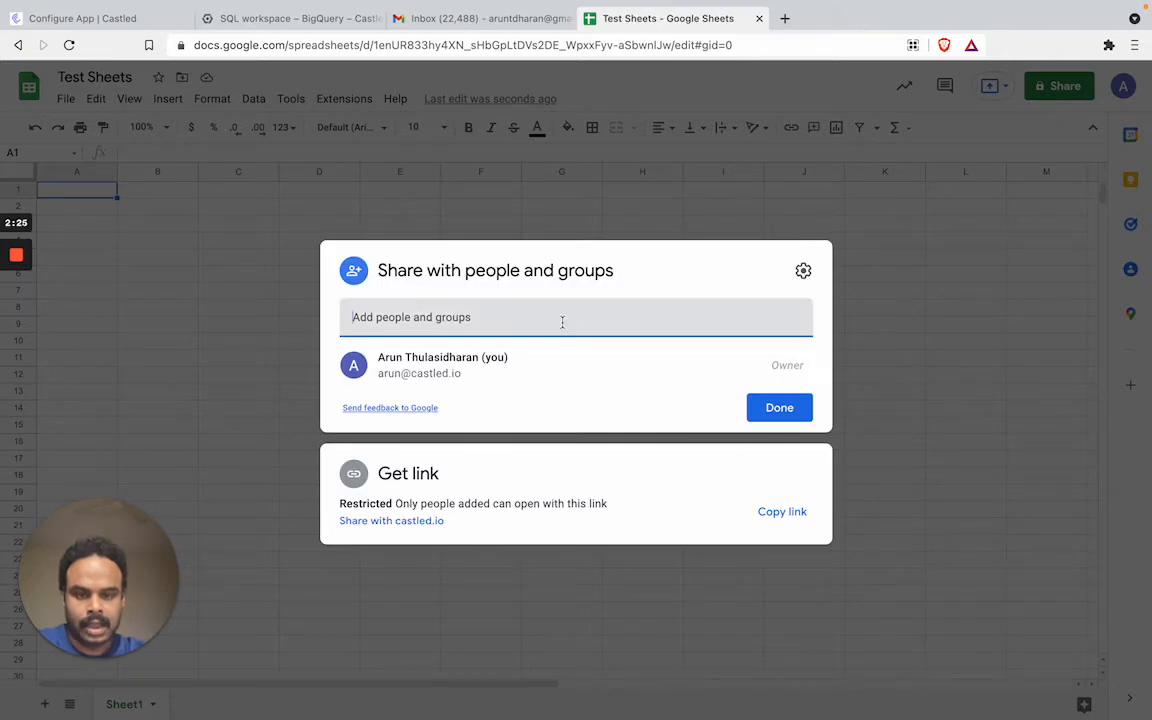
{"action": "key", "text": "super+v"}
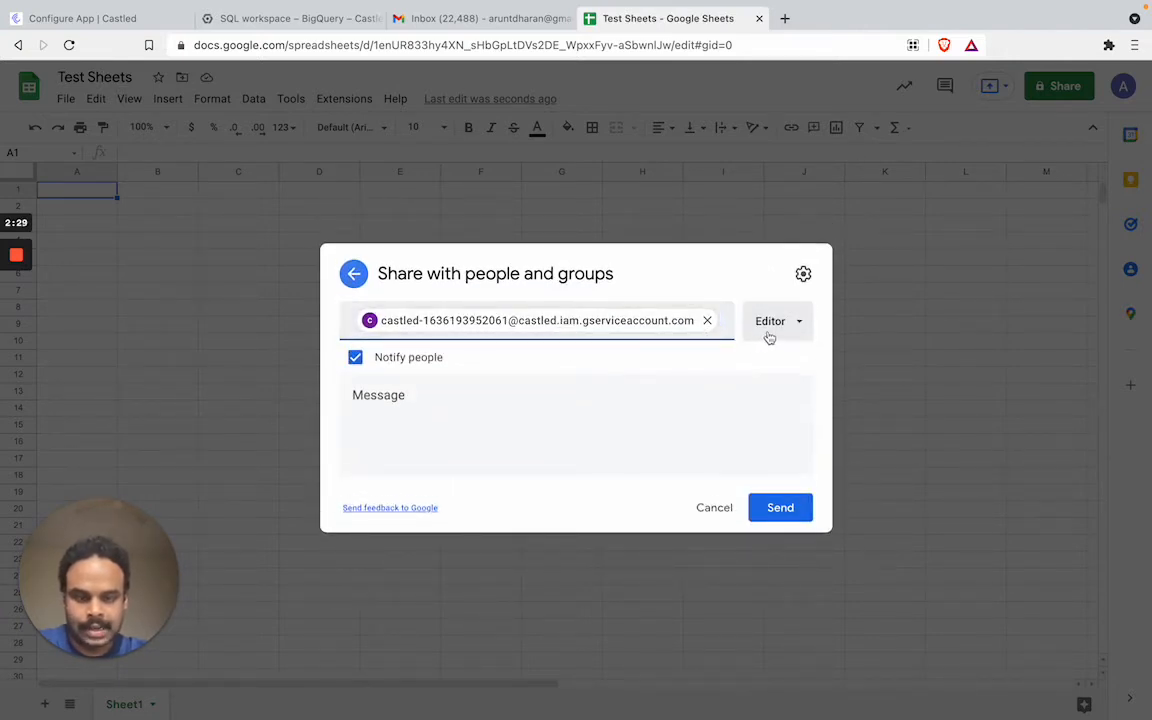
{"action": "left_click", "coordinate": [786, 509]}
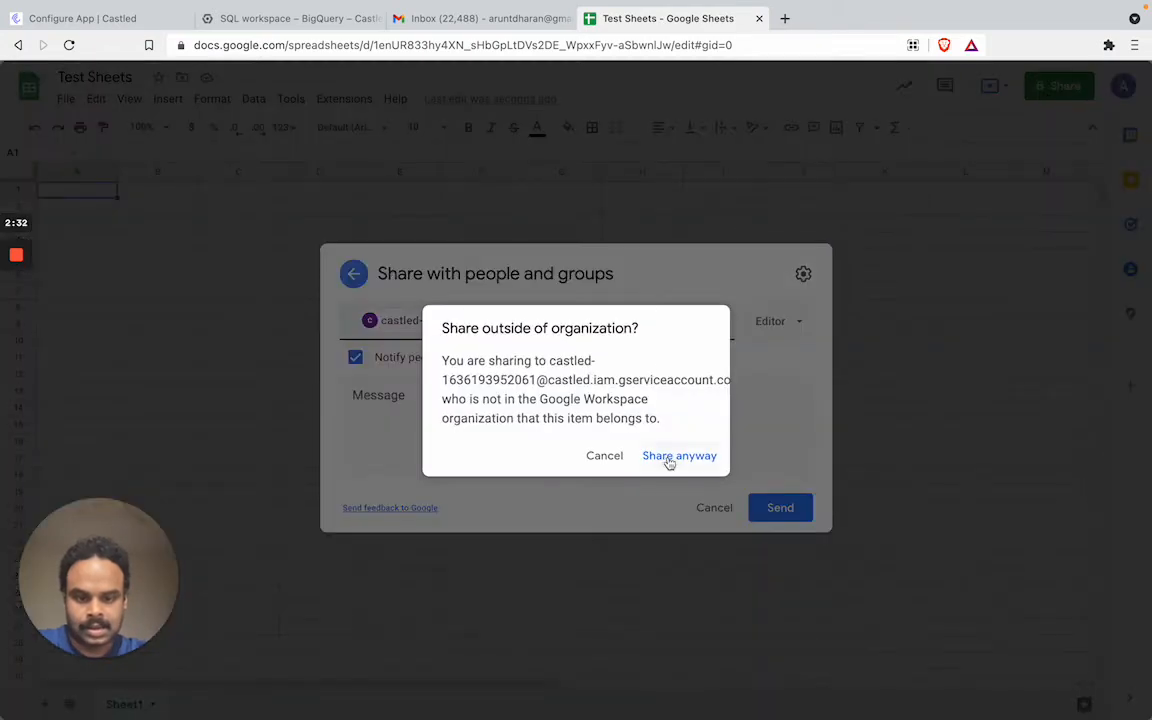
{"action": "left_click", "coordinate": [668, 458]}
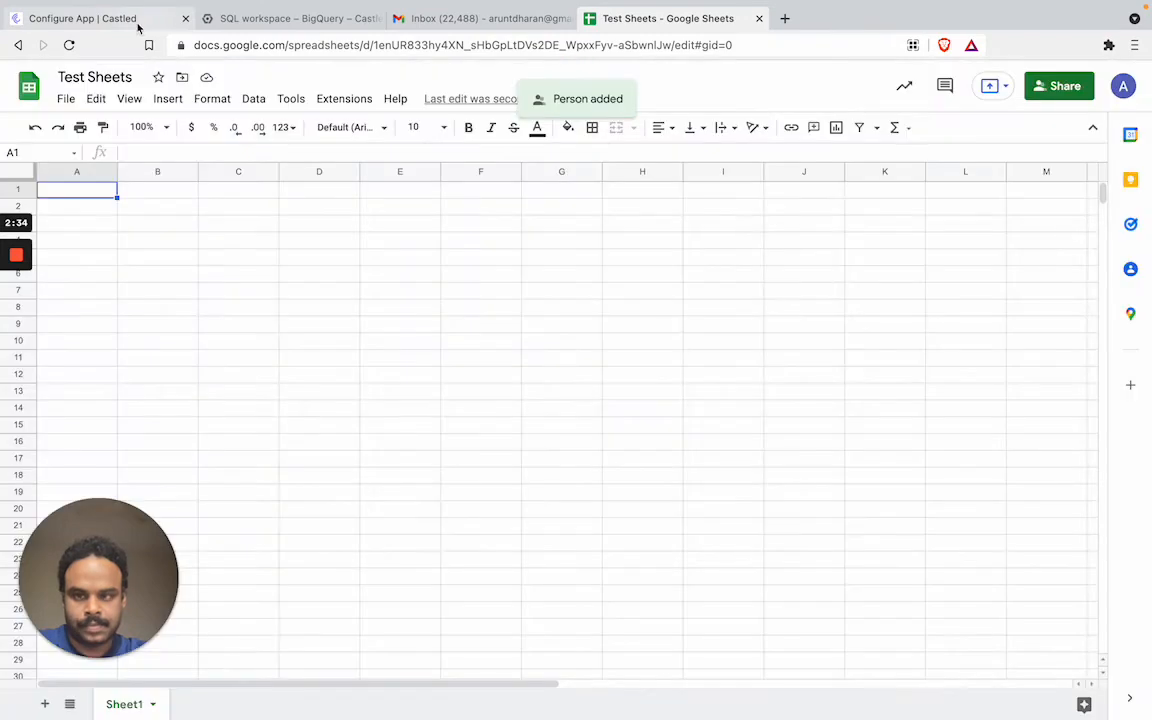
{"action": "left_click", "coordinate": [124, 22]}
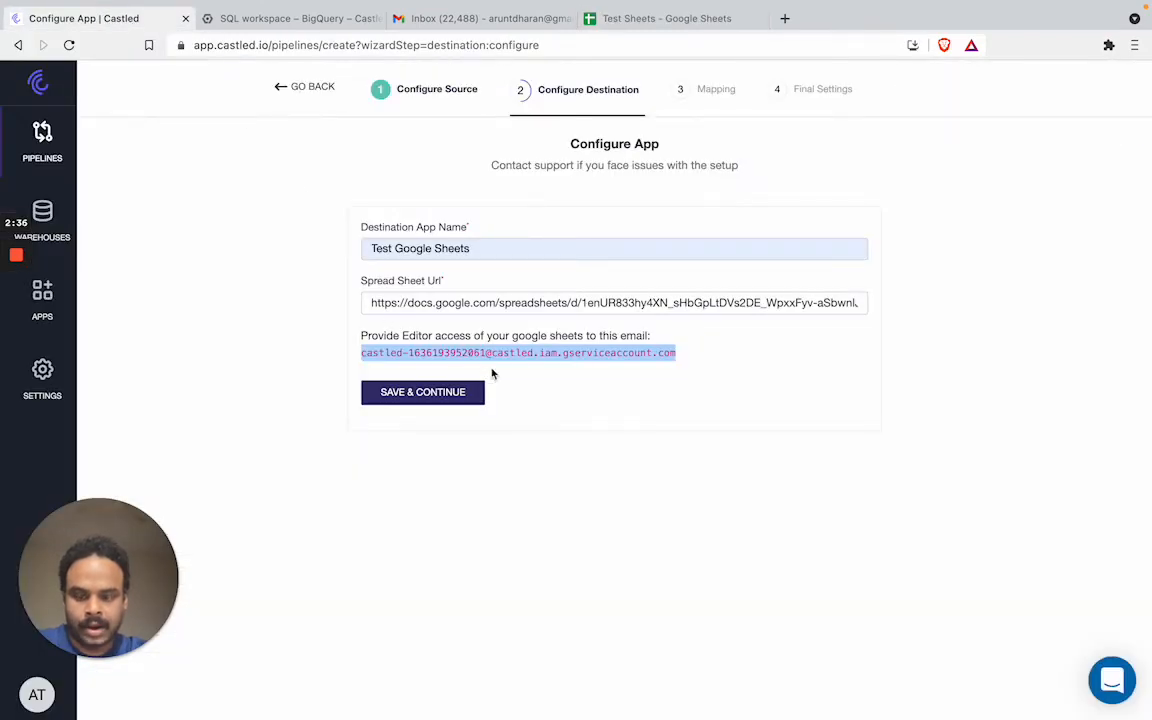
Save the Google Sheets destination and continue to App Sync Settings with Sheet1 selected
{"action": "left_click", "coordinate": [514, 381]}
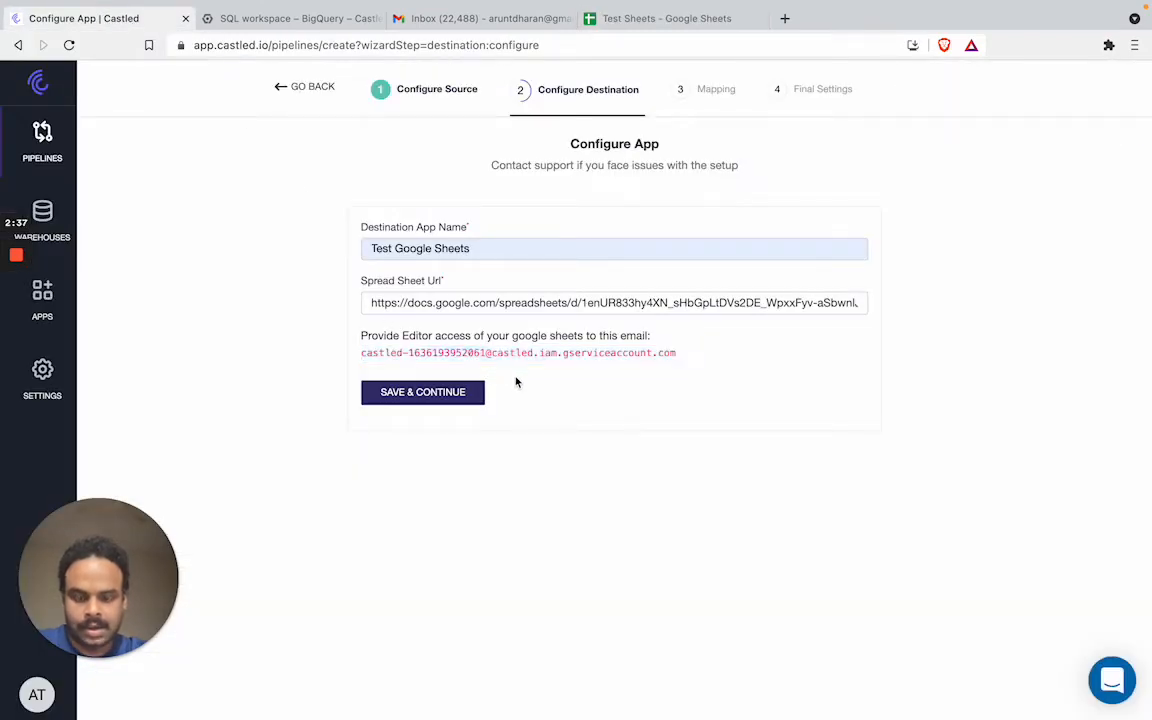
{"action": "left_click", "coordinate": [462, 394]}
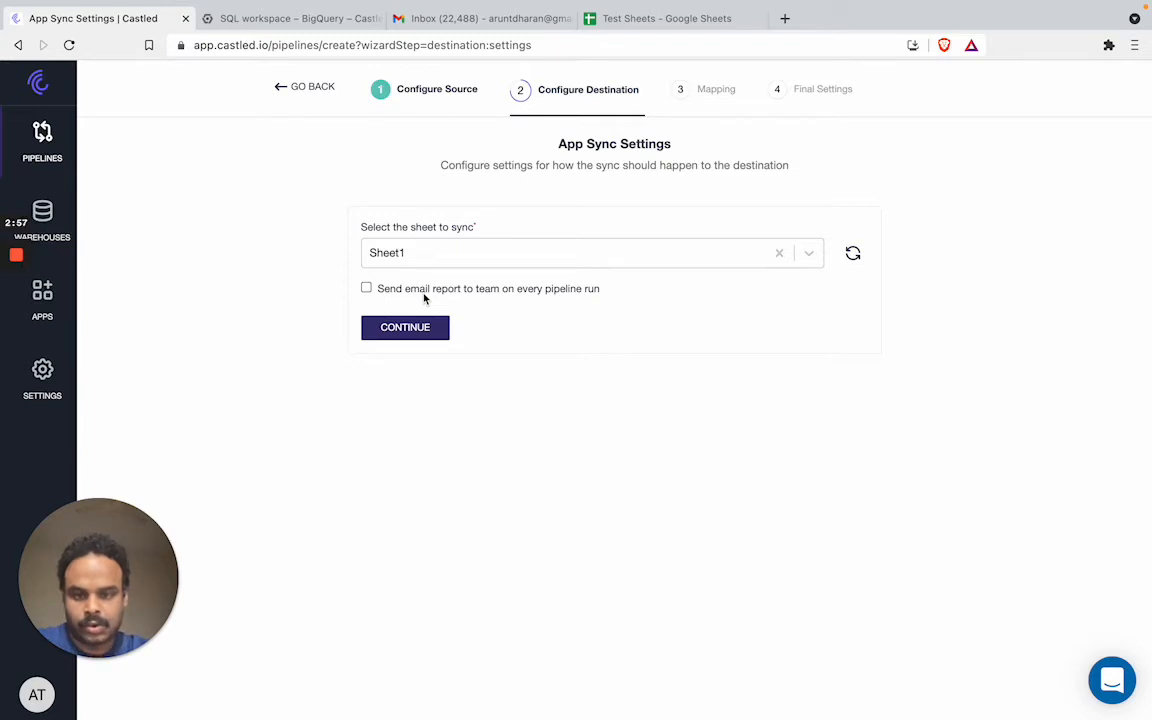
Enable per-run email reports named 'User Lead Score' sent to the user's e-mail address, then continue
{"action": "left_click", "coordinate": [367, 288]}
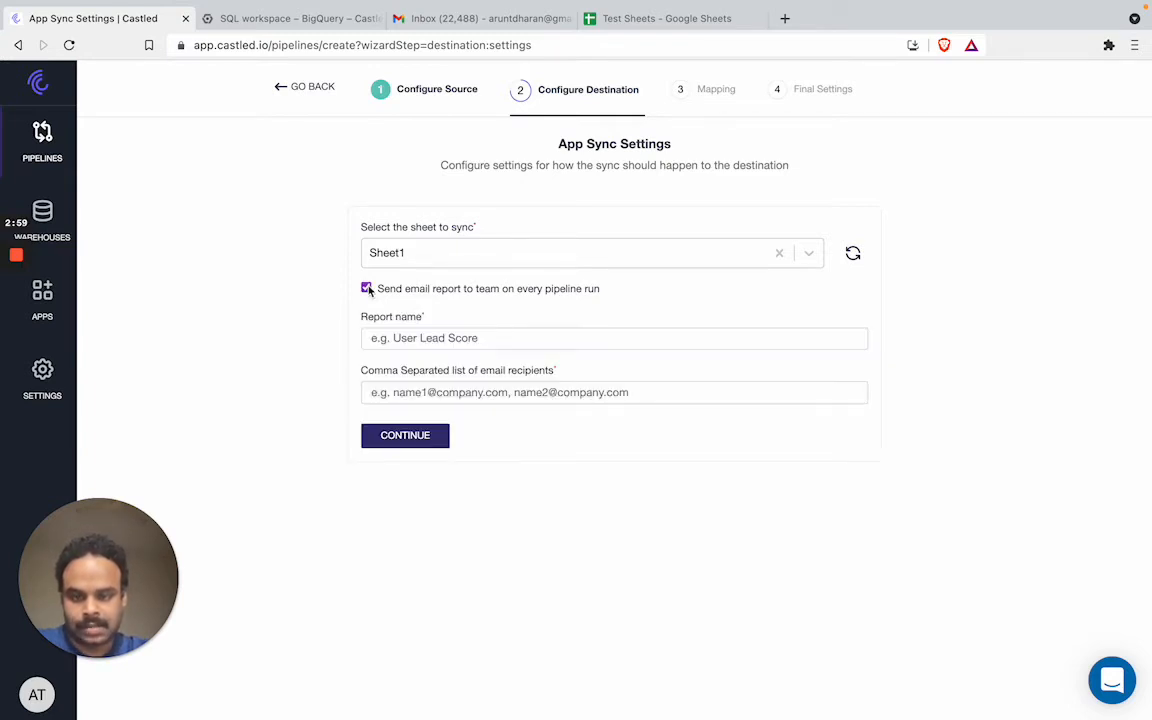
{"action": "left_click", "coordinate": [400, 338]}
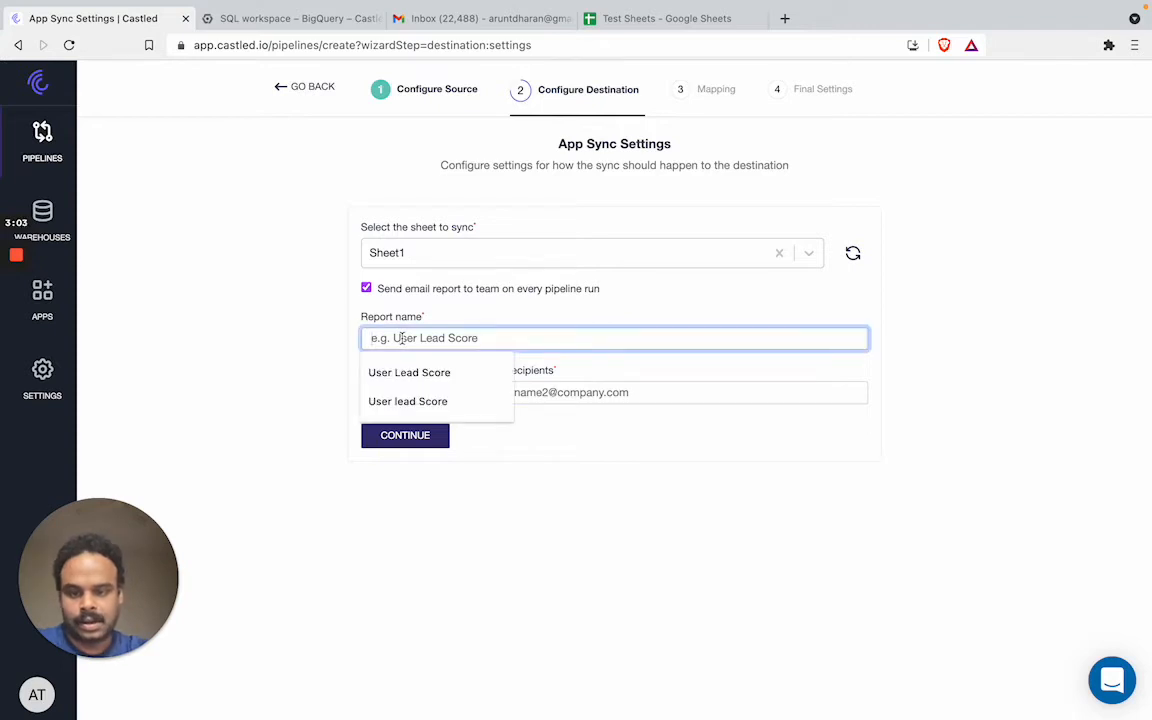
{"action": "type", "text": "User Lead Scor"}
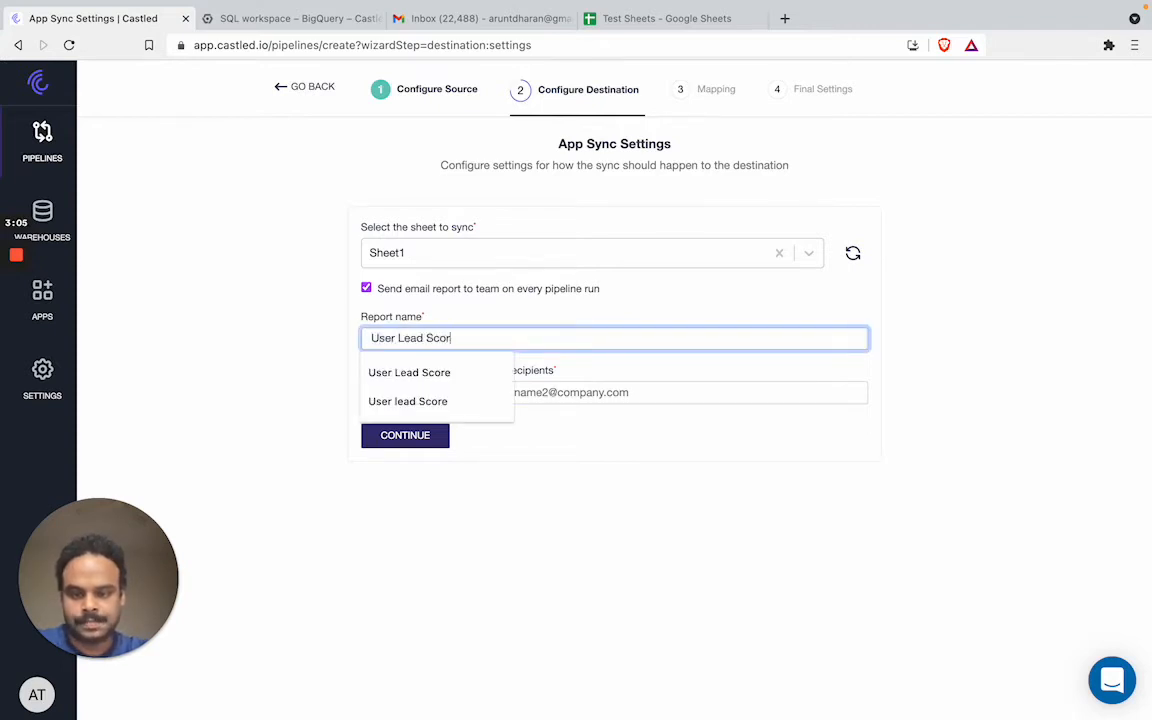
{"action": "type", "text": "e"}
{"action": "left_click", "coordinate": [236, 346]}
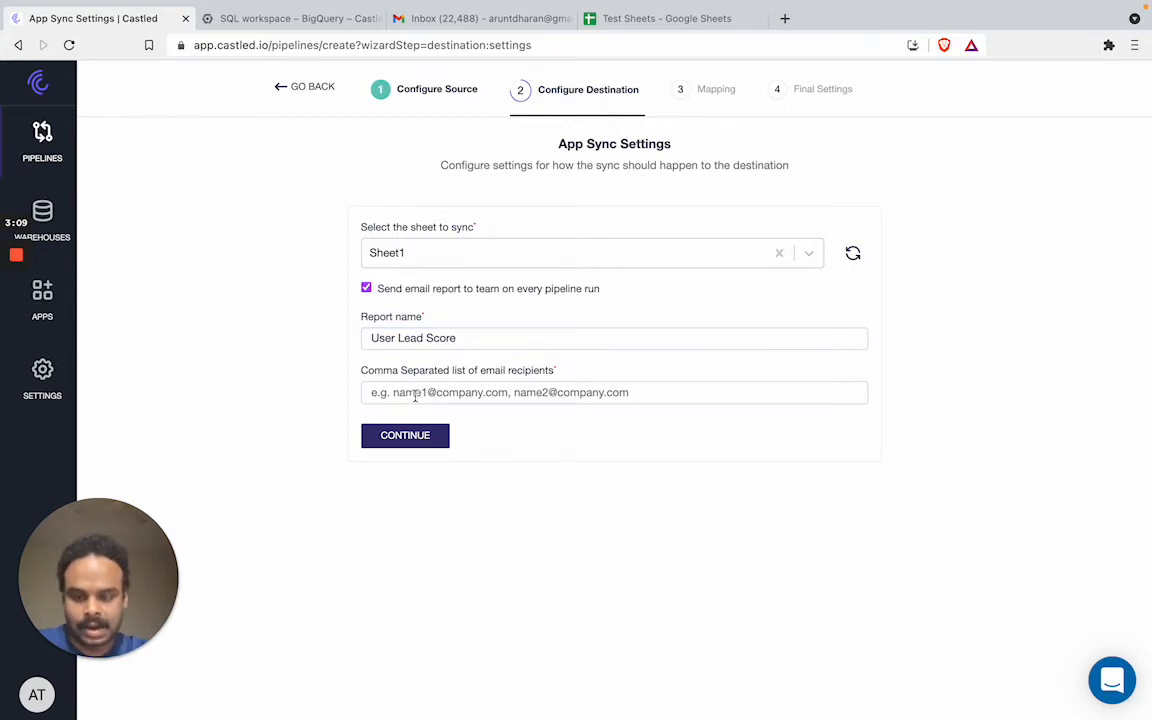
{"action": "left_click", "coordinate": [413, 396]}
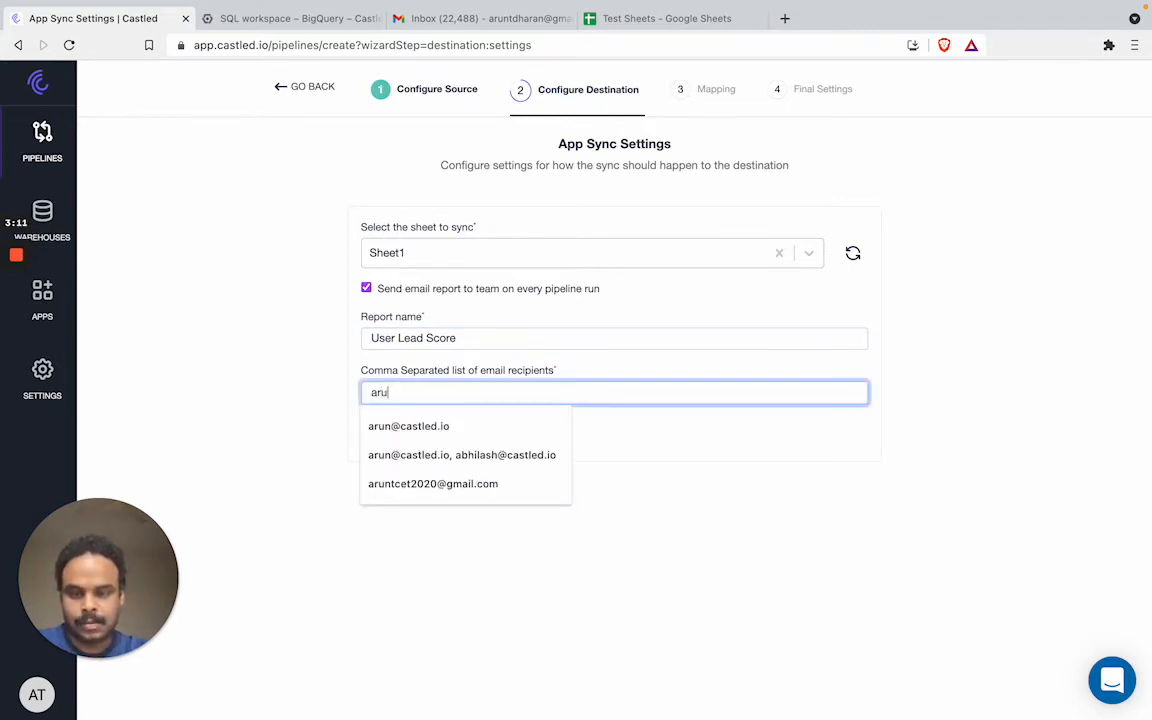
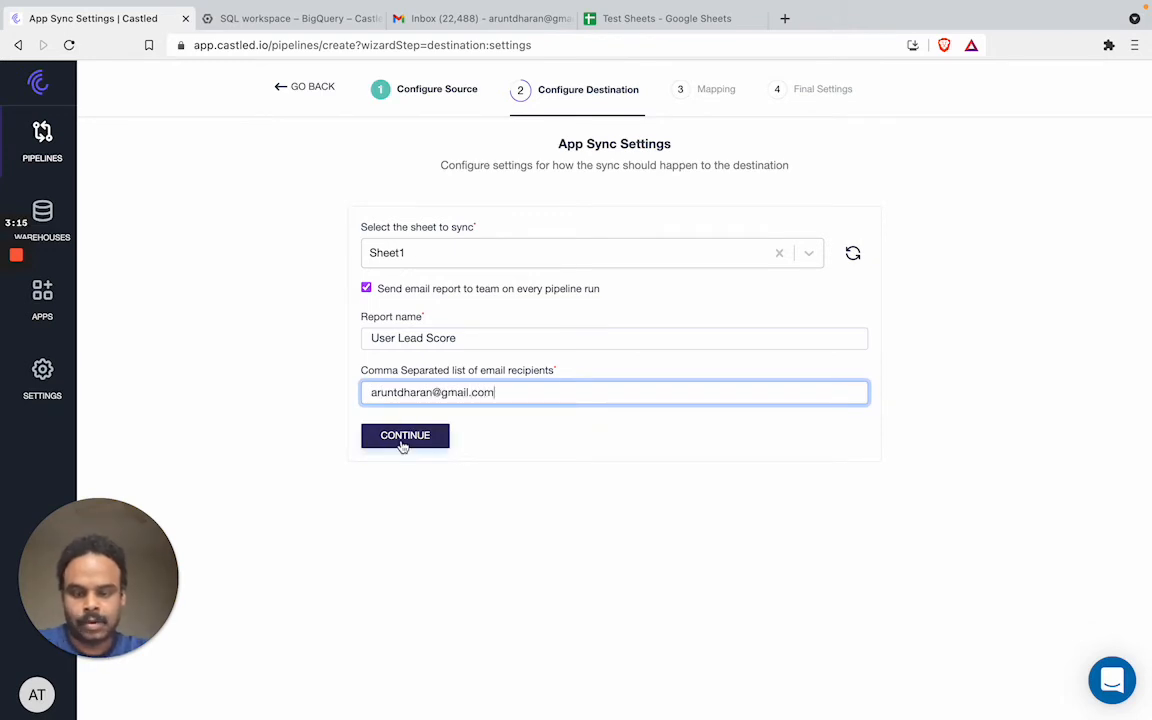
{"action": "left_click", "coordinate": [405, 433]}
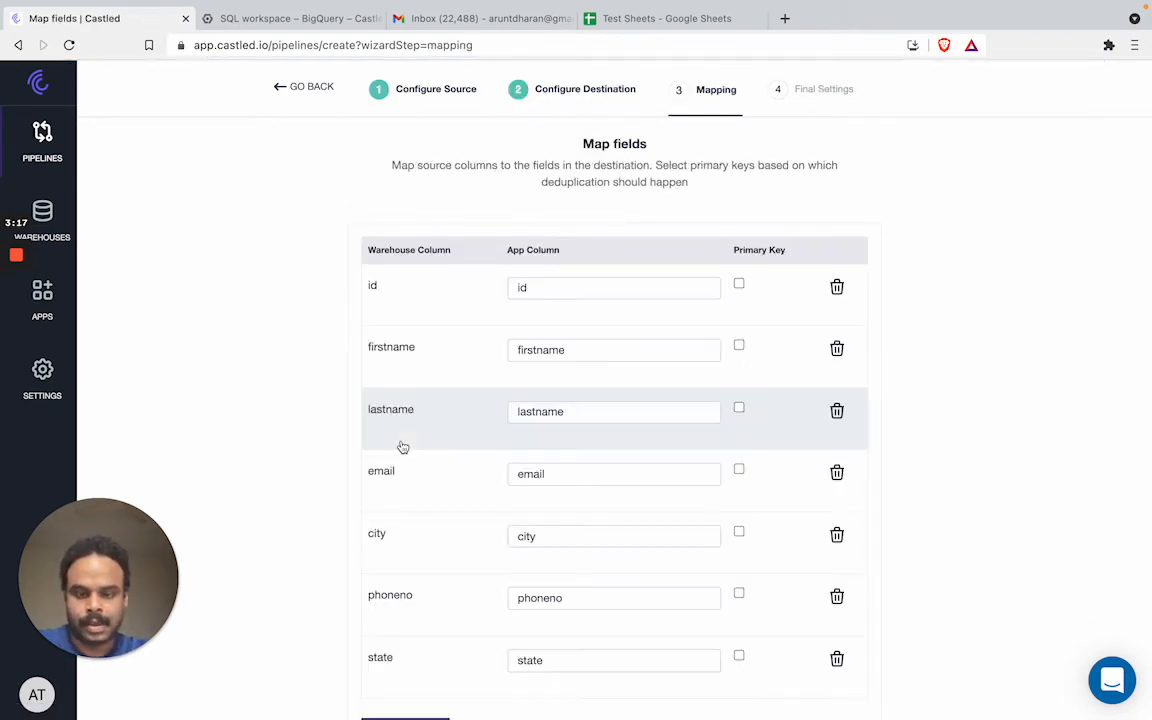
Mark id as the primary key and continue to Final Settings
{"action": "scroll", "coordinate": [568, 412], "scroll_direction": "down", "scroll_amount": 1}
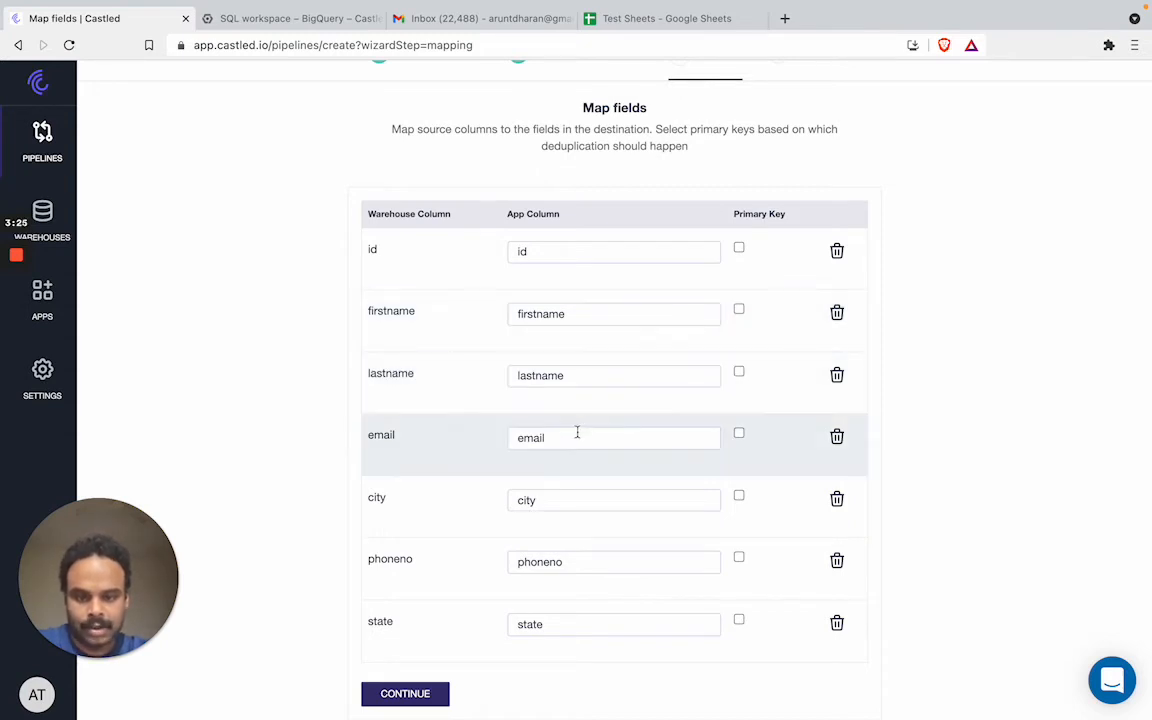
{"action": "left_click", "coordinate": [739, 249]}
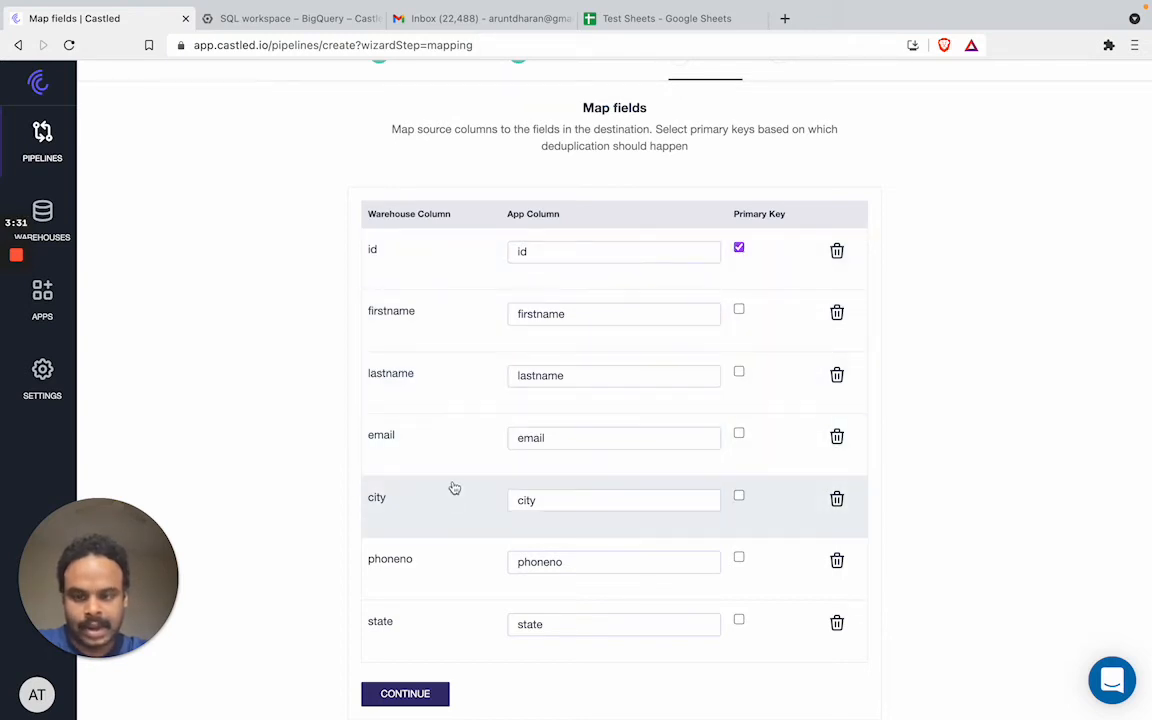
{"action": "left_click", "coordinate": [412, 695]}
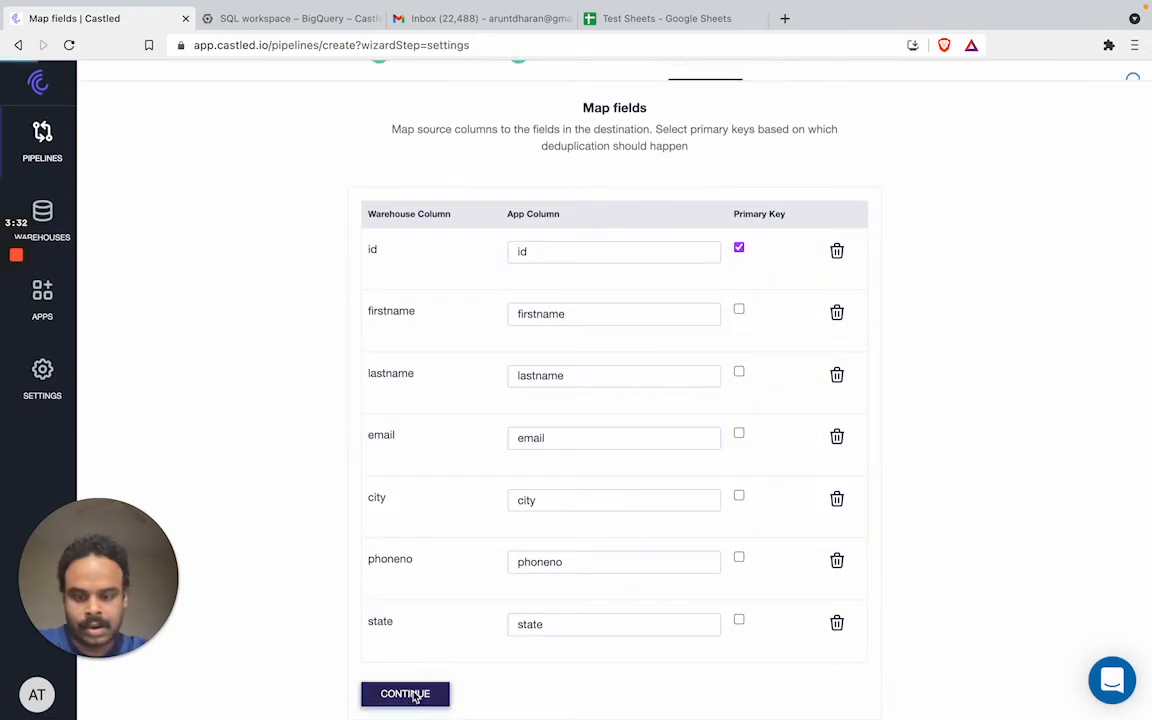
{"action": "left_click", "coordinate": [460, 249]}
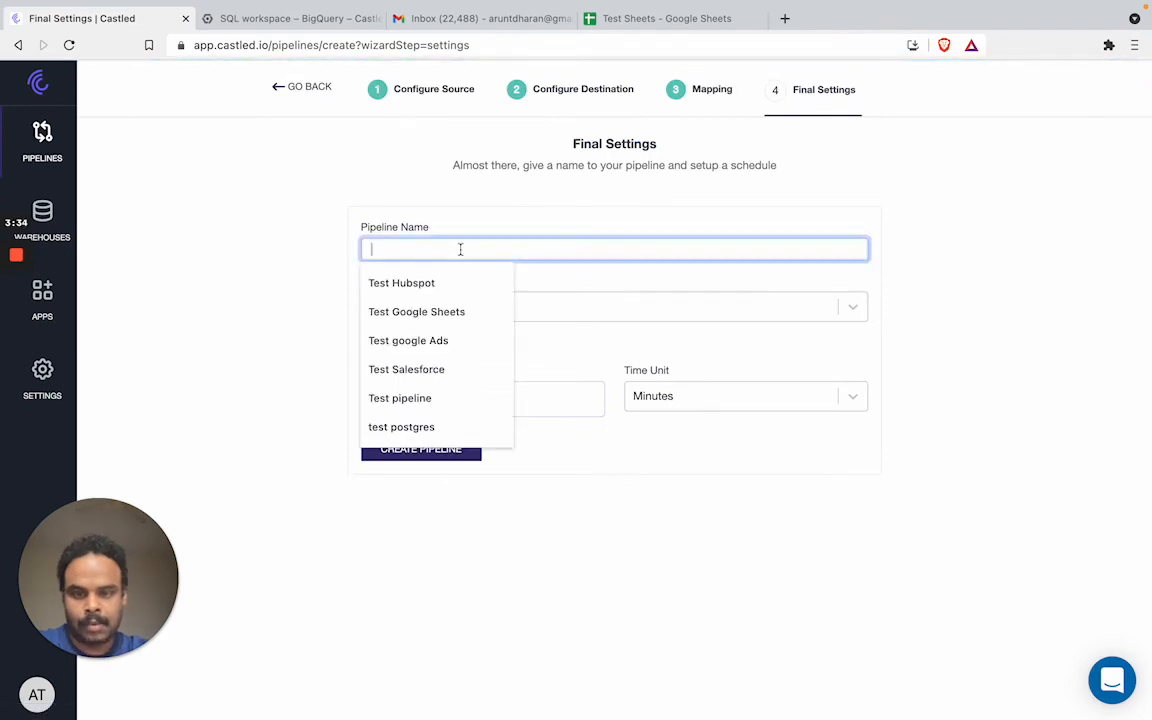
Name the pipeline 'BigQuery to Google Sheets', correcting a typo
{"action": "type", "text": "Bi"}
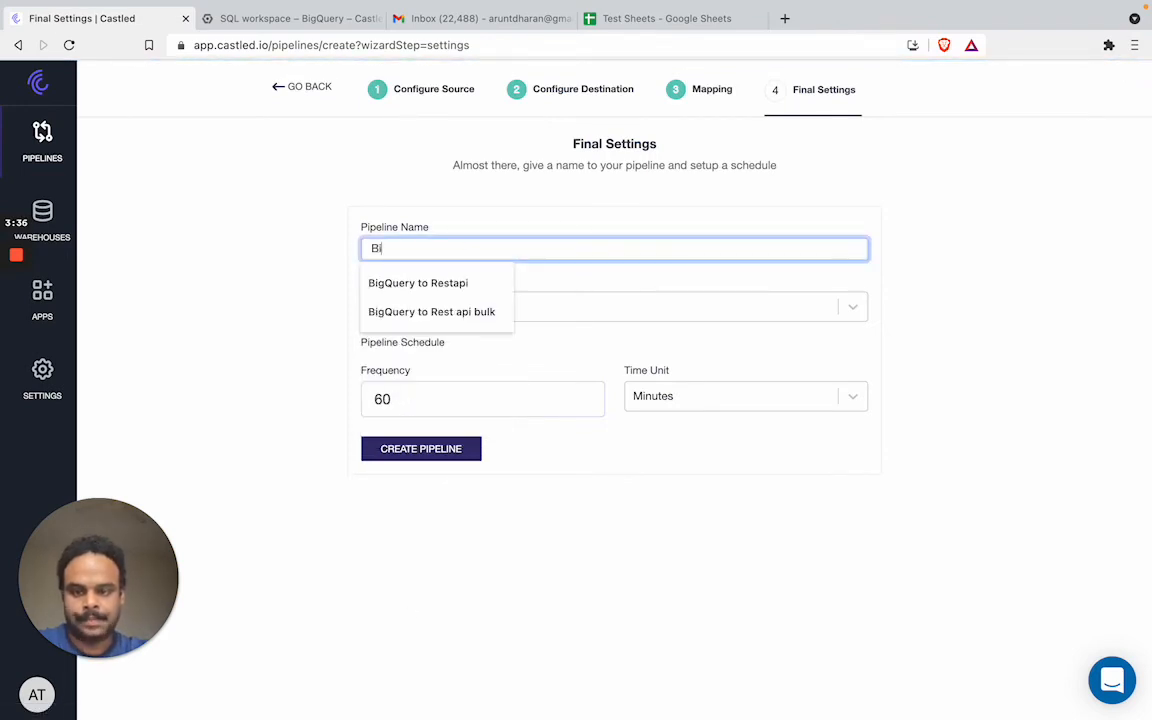
{"action": "type", "text": "gQuery to Googl"}
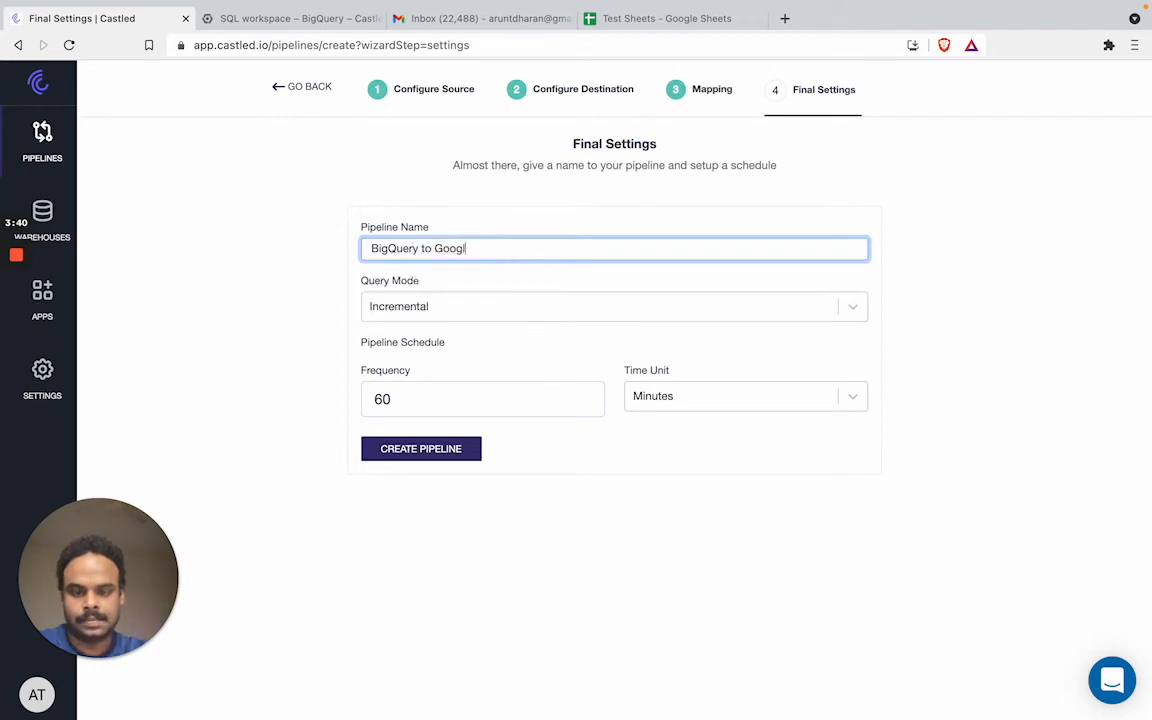
{"action": "type", "text": "e Hee"}
{"action": "key", "text": "BackSpace"}
{"action": "key", "text": "BackSpace"}
{"action": "key", "text": "BackSpace"}
{"action": "key", "text": "BackSpace"}
{"action": "type", "text": "Shee"}
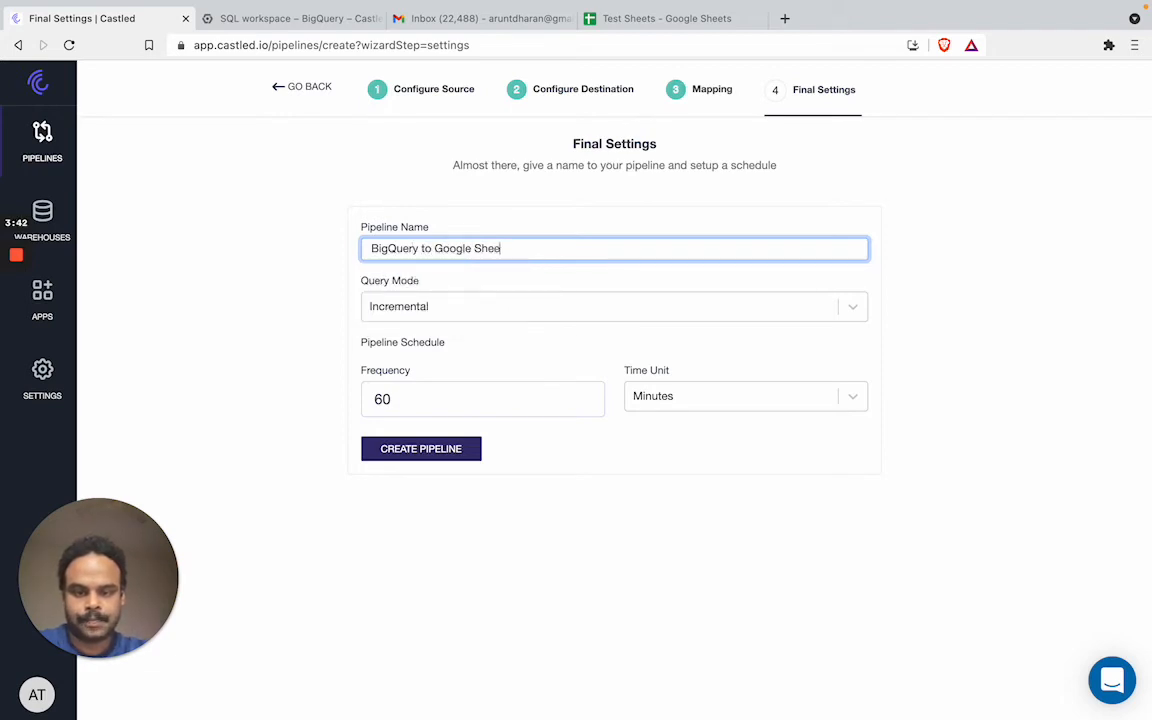
{"action": "type", "text": "ts"}
{"action": "left_click", "coordinate": [486, 203]}
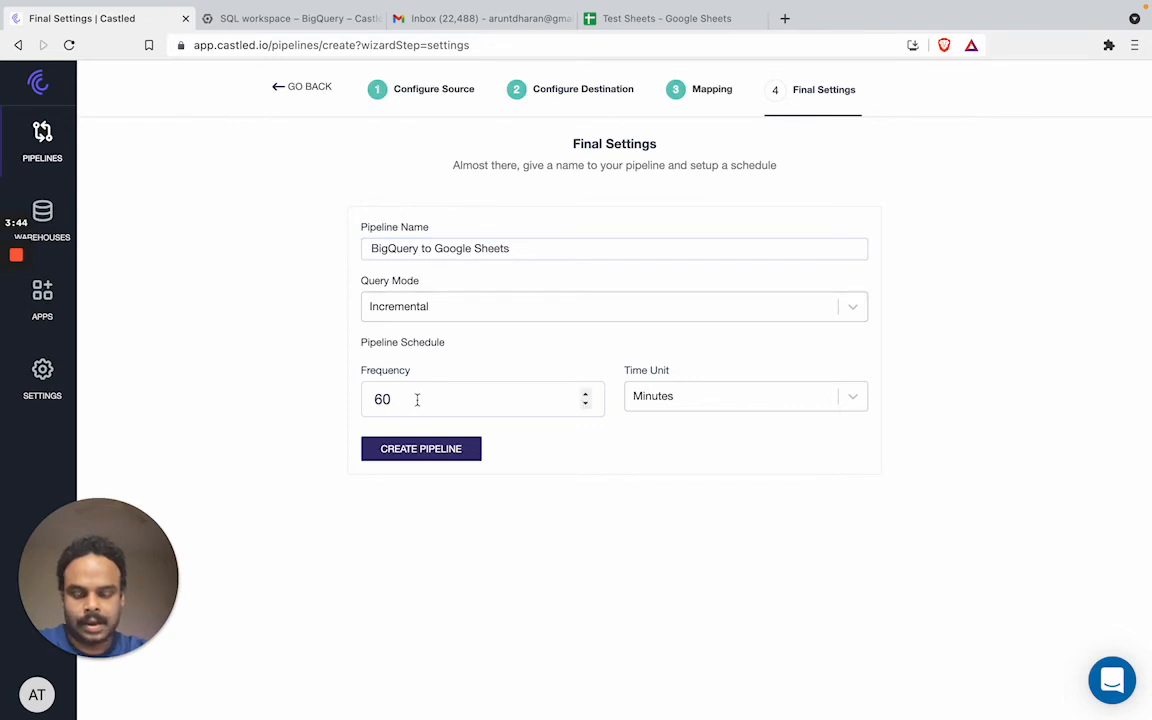
Set query mode to Full Load and change the frequency from 60 to 5 minutes
{"action": "left_click", "coordinate": [421, 311]}
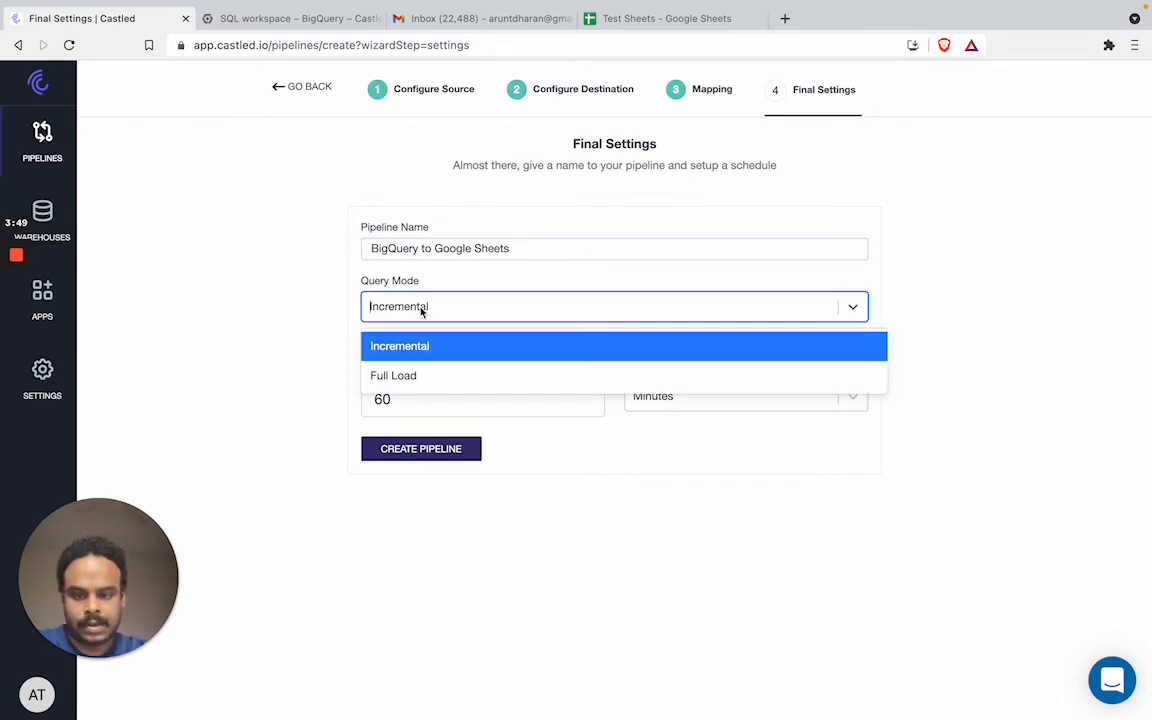
{"action": "left_click", "coordinate": [401, 376]}
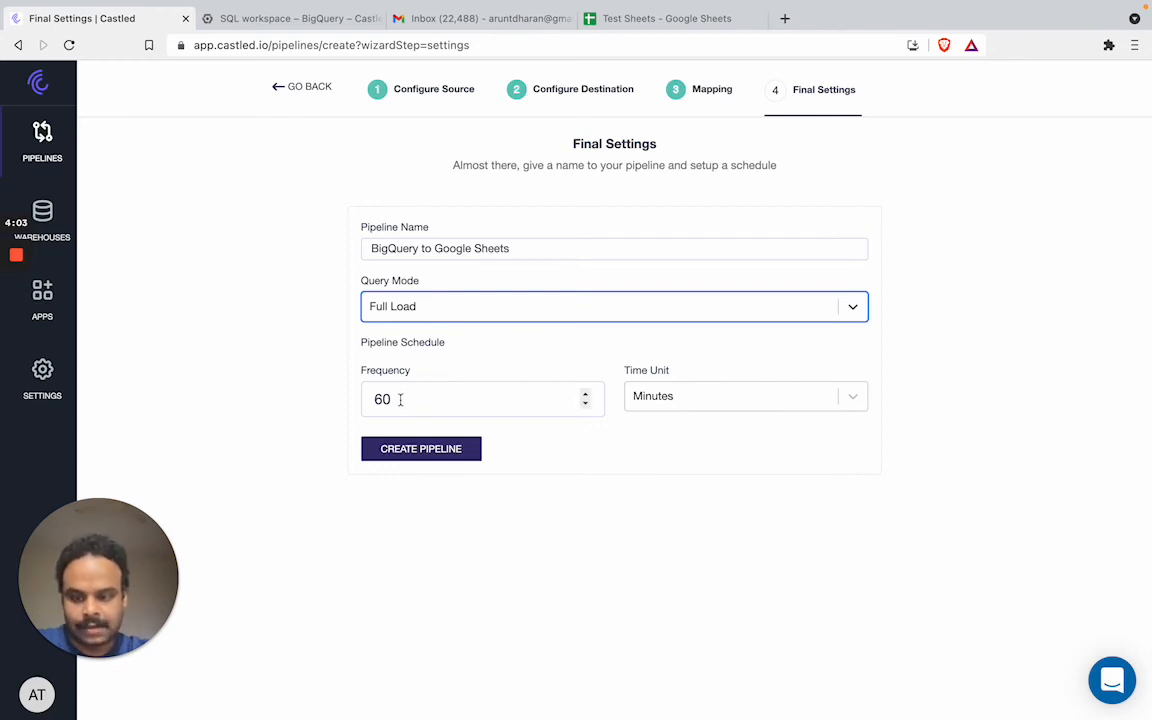
{"action": "left_click_drag", "start_coordinate": [400, 399], "coordinate": [366, 397]}
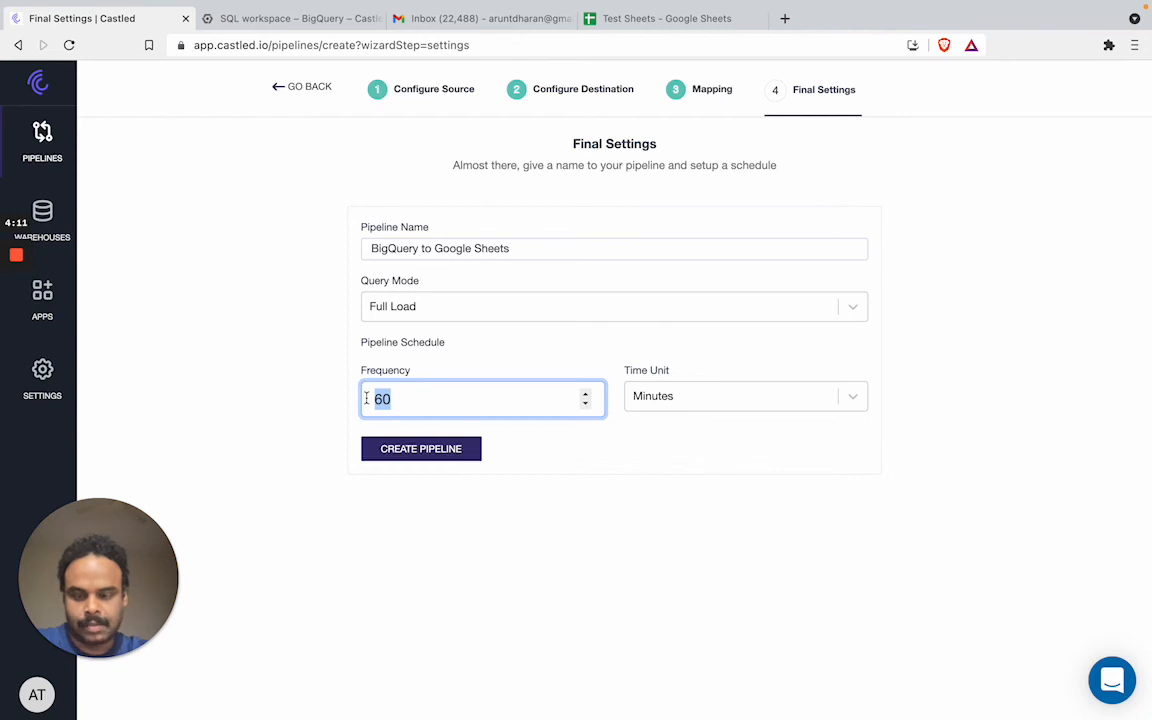
{"action": "type", "text": "5"}
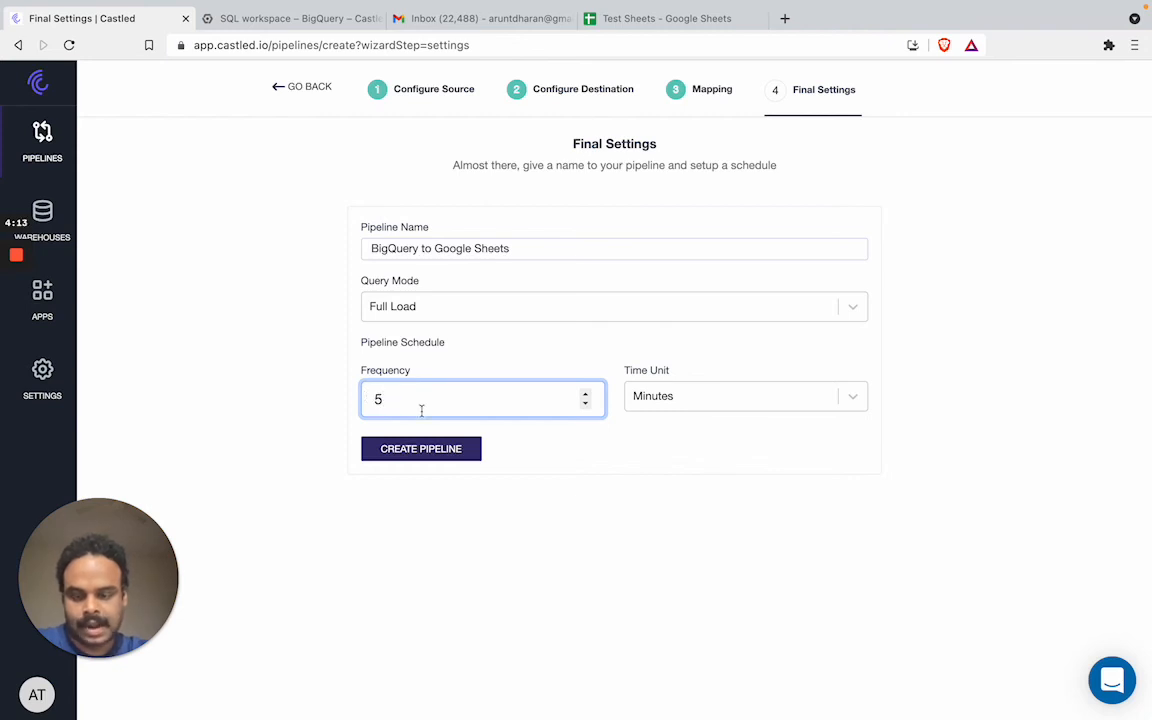
Create the pipeline, check the 1000 synced rows in Test Sheets, and view the Gmail inbox
{"action": "left_click", "coordinate": [420, 449]}
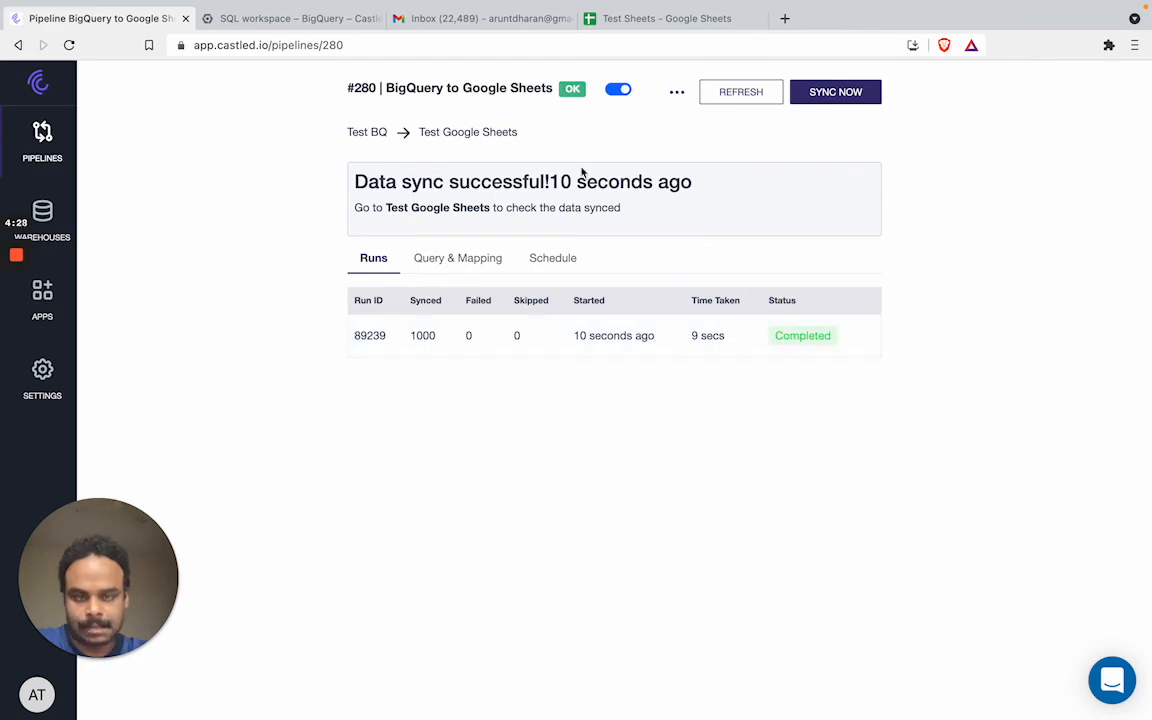
{"action": "left_click", "coordinate": [594, 19]}
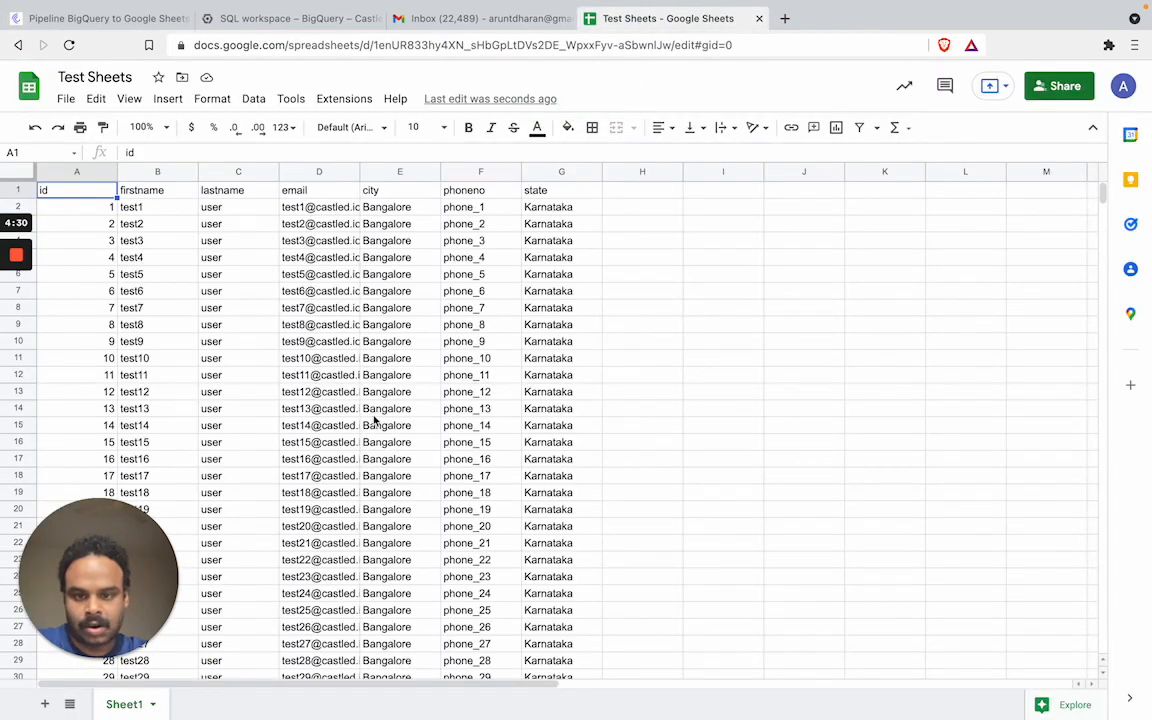
{"action": "scroll", "coordinate": [373, 424], "scroll_direction": "down", "scroll_amount": 10}
{"action": "scroll", "coordinate": [373, 424], "scroll_direction": "down", "scroll_amount": 8}
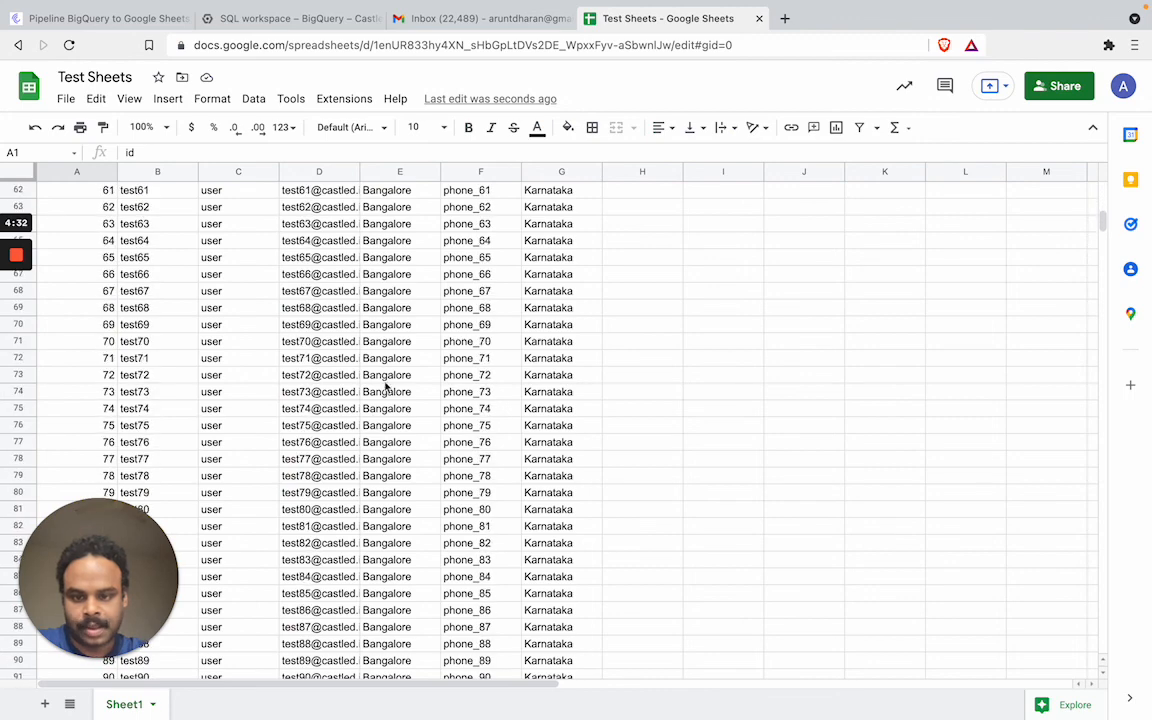
{"action": "left_click", "coordinate": [508, 22]}
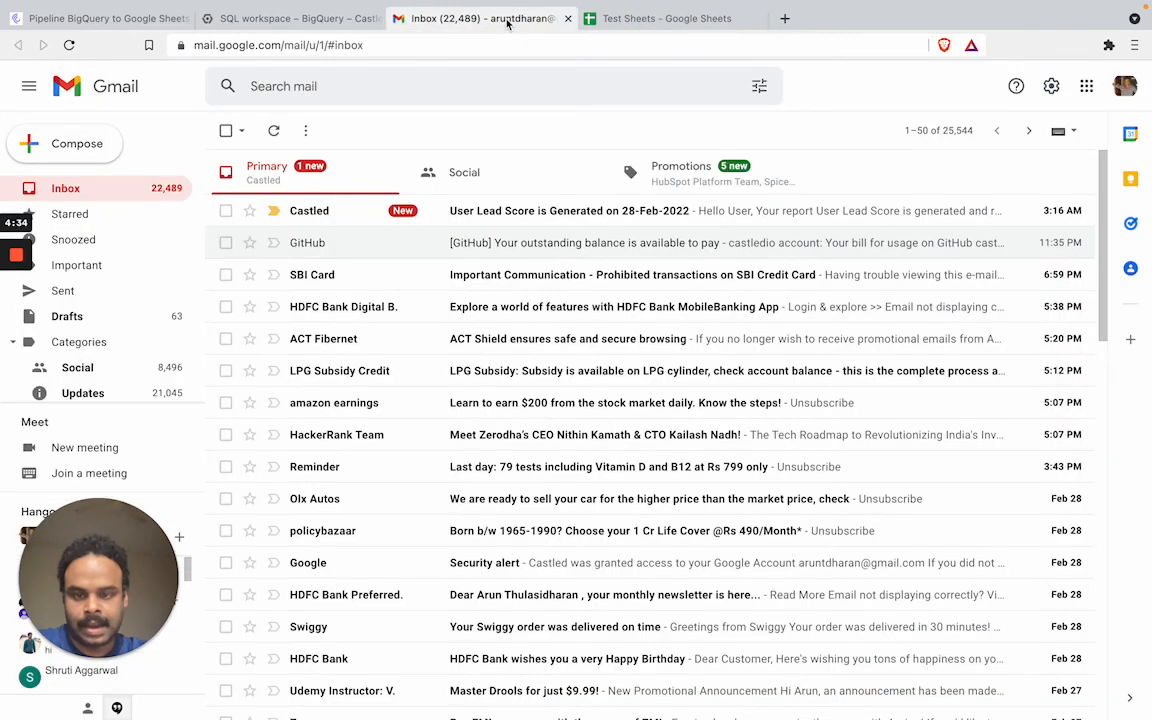
Open the 'User Lead Score is Generated' email and follow its link to review the synced Test Sheets rows
{"action": "left_click", "coordinate": [497, 214]}
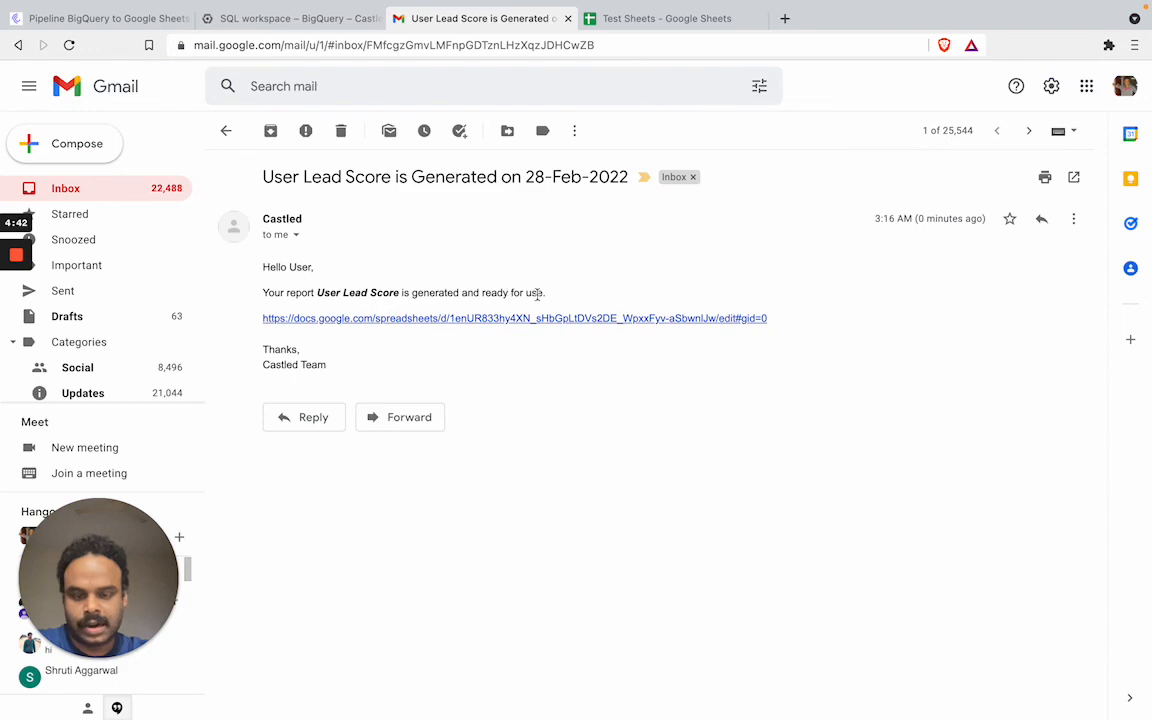
{"action": "left_click", "coordinate": [521, 318]}
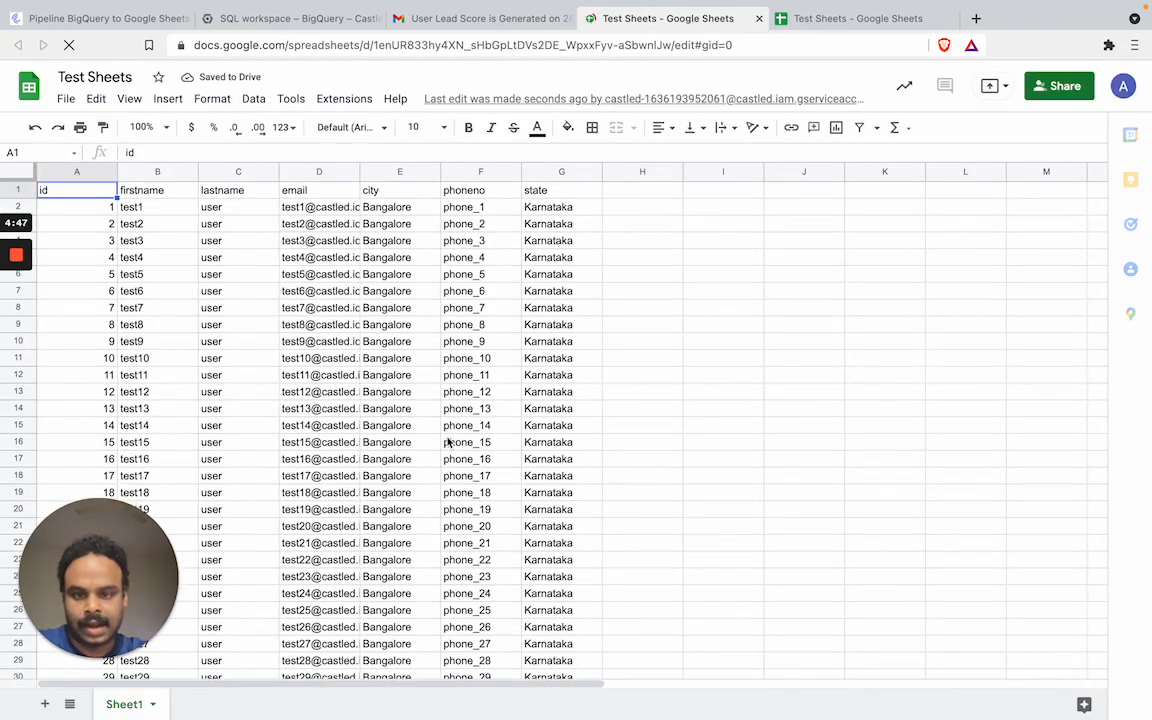
{"action": "scroll", "coordinate": [448, 442], "scroll_direction": "down", "scroll_amount": 2}
{"action": "scroll", "coordinate": [448, 442], "scroll_direction": "up", "scroll_amount": 2}
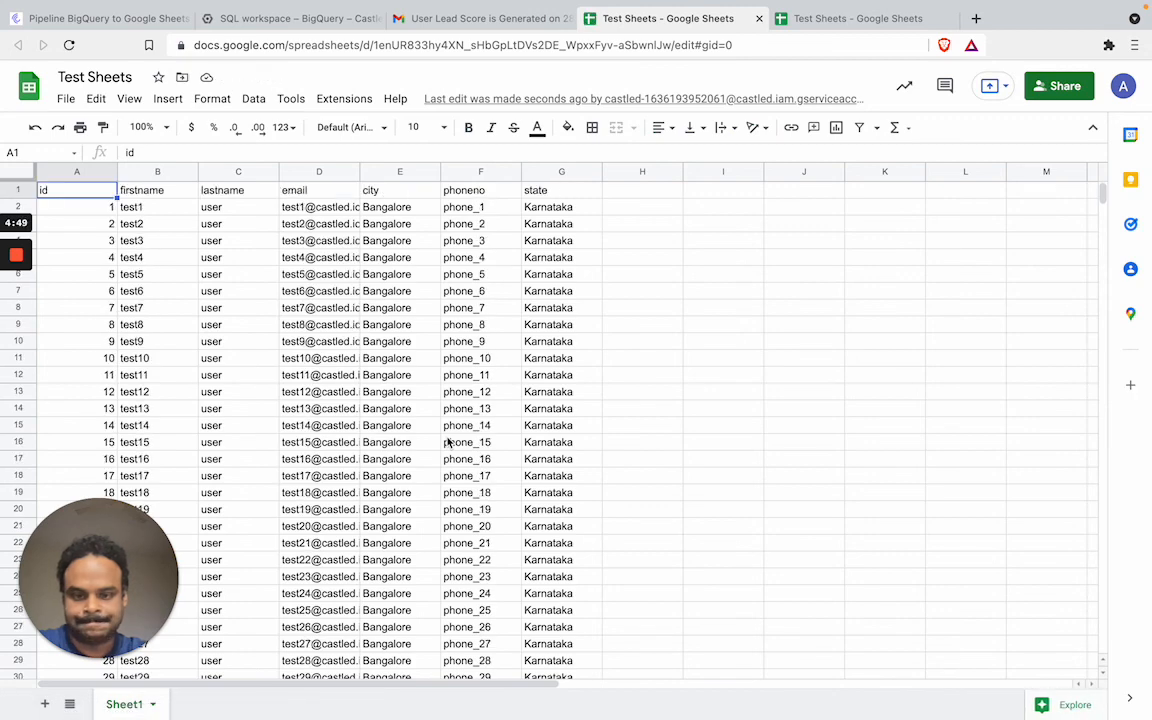
{"action": "scroll", "coordinate": [448, 442], "scroll_direction": "down", "scroll_amount": 5}
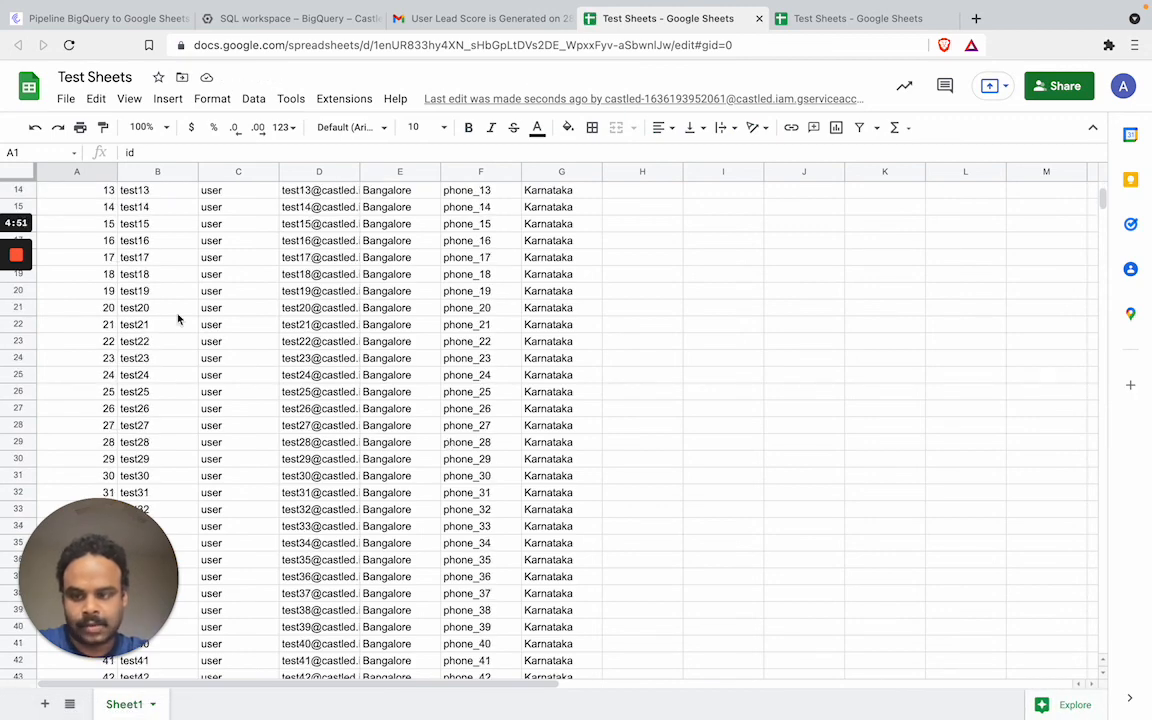